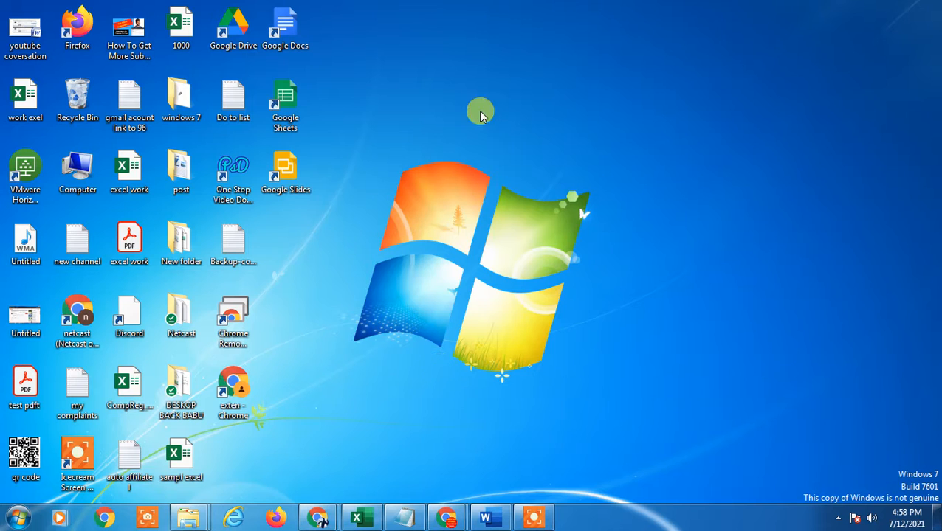
{"action": "right_click", "coordinate": [406, 5]}
{"action": "left_click", "coordinate": [425, 42]}
{"action": "right_click", "coordinate": [421, 37]}
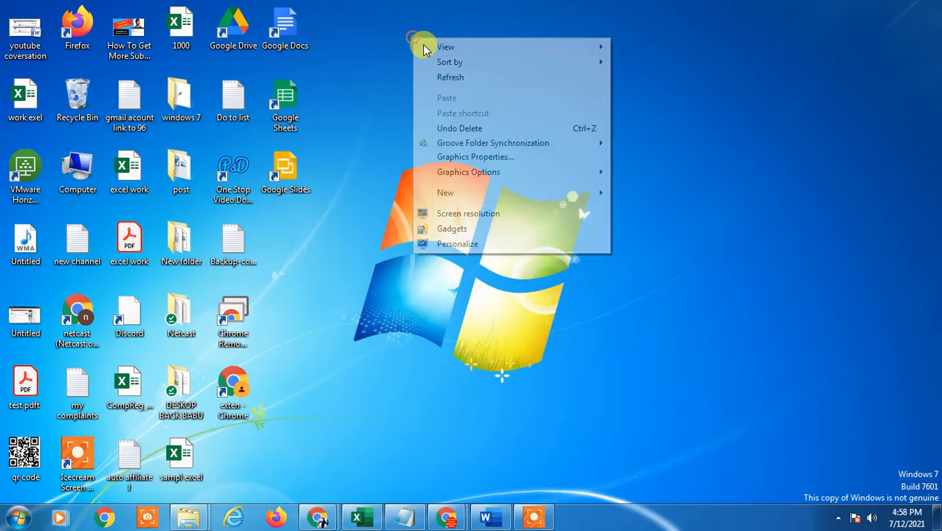
{"action": "left_click", "coordinate": [443, 77]}
Switch to the Chrome window with the Gmail inbox and look over the message list
{"action": "mouse_move", "coordinate": [446, 521]}
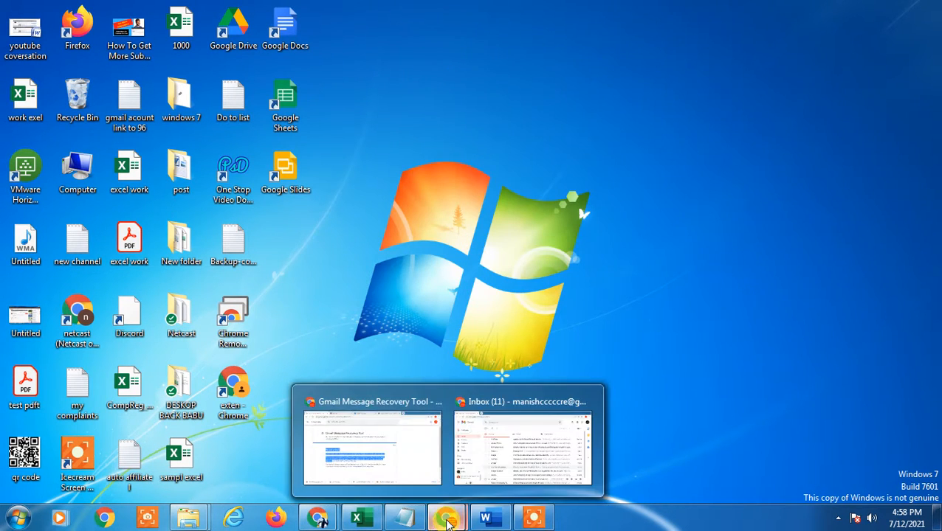
{"action": "left_click", "coordinate": [476, 441]}
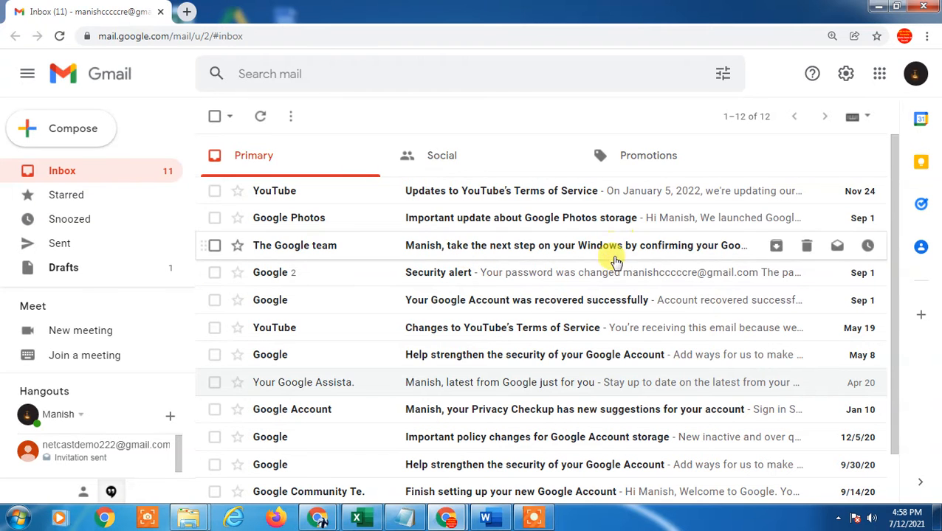
{"action": "scroll", "coordinate": [614, 236], "scroll_direction": "down", "scroll_amount": 2}
{"action": "scroll", "coordinate": [623, 279], "scroll_direction": "up", "scroll_amount": 2}
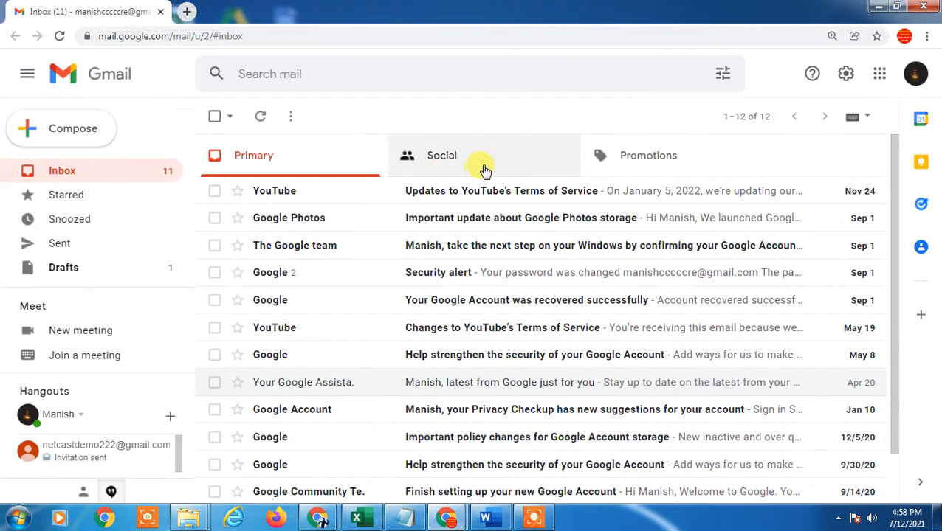
{"action": "left_click", "coordinate": [481, 160]}
{"action": "left_click", "coordinate": [384, 153]}
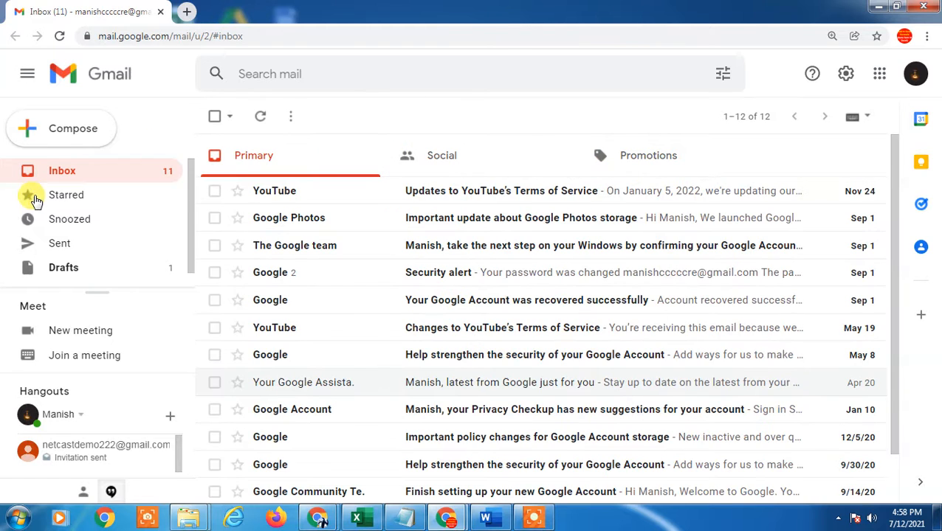
Expand the full Gmail folder list and start a new label named Test Kabel
{"action": "scroll", "coordinate": [105, 204], "scroll_direction": "down", "scroll_amount": 1}
{"action": "left_click", "coordinate": [72, 285]}
{"action": "scroll", "coordinate": [144, 225], "scroll_direction": "down", "scroll_amount": 5}
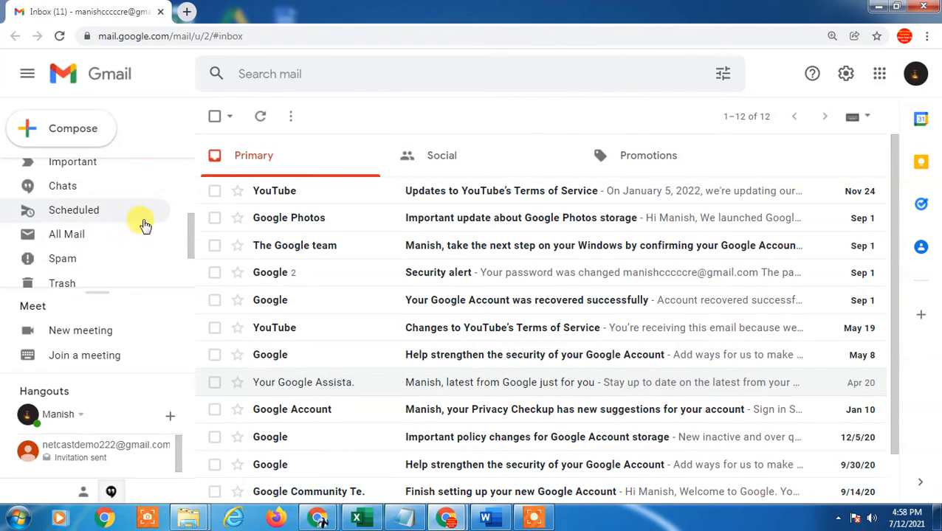
{"action": "scroll", "coordinate": [162, 213], "scroll_direction": "up", "scroll_amount": 5}
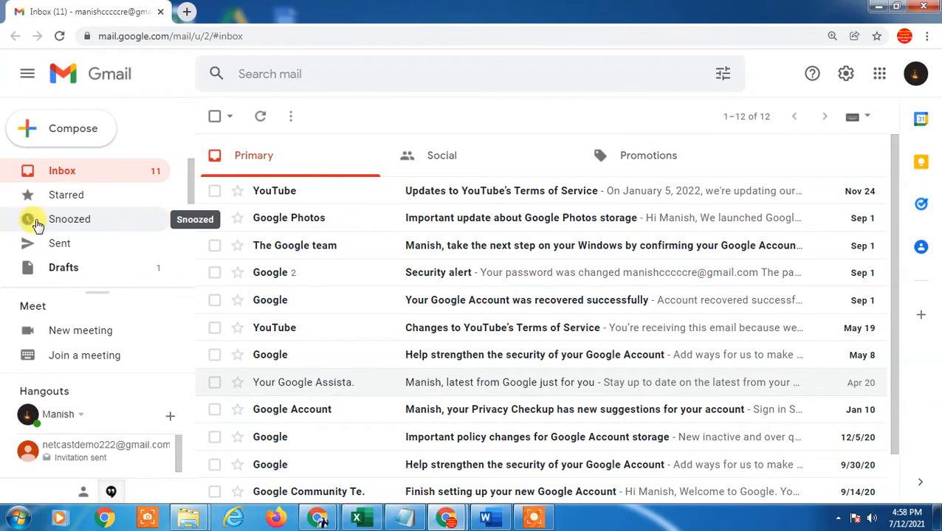
{"action": "scroll", "coordinate": [59, 229], "scroll_direction": "down", "scroll_amount": 4}
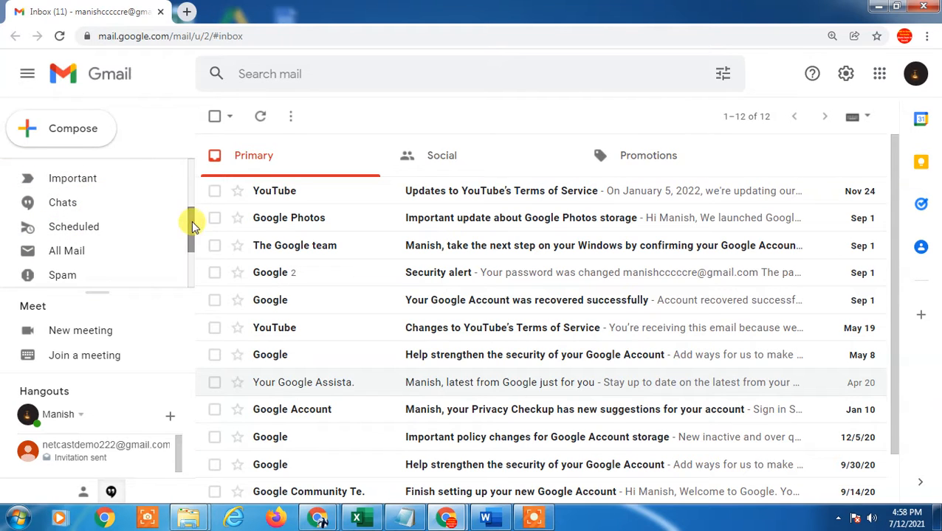
{"action": "left_click_drag", "start_coordinate": [191, 220], "coordinate": [189, 249]}
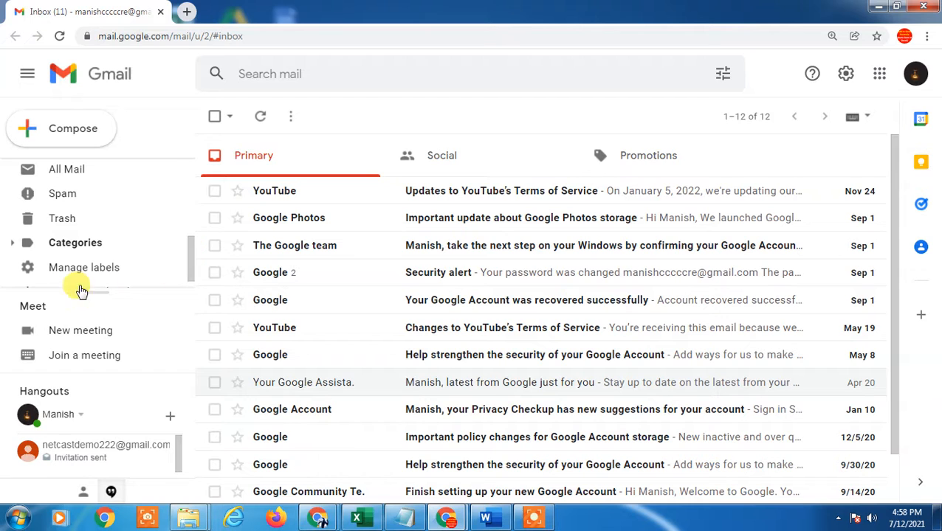
{"action": "scroll", "coordinate": [74, 265], "scroll_direction": "down", "scroll_amount": 1}
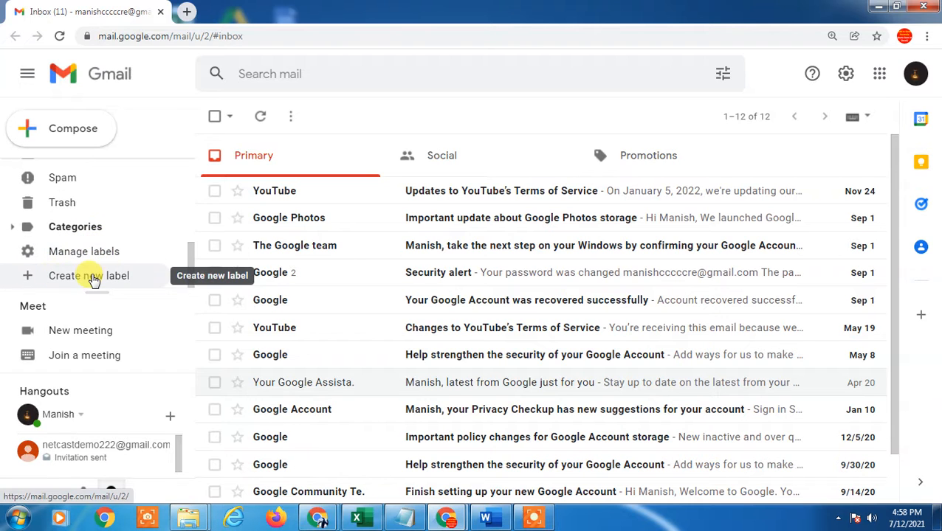
{"action": "left_click", "coordinate": [93, 278]}
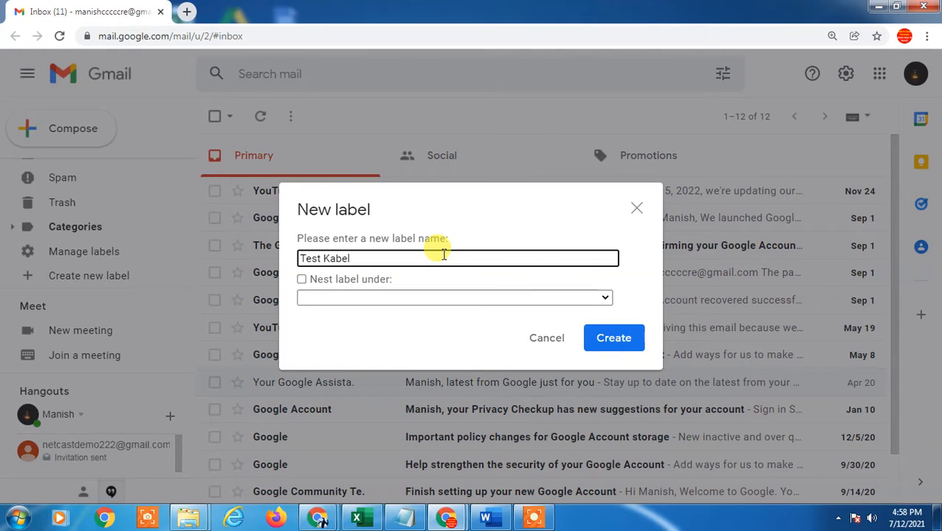
{"action": "left_click", "coordinate": [301, 279]}
{"action": "left_click", "coordinate": [359, 298]}
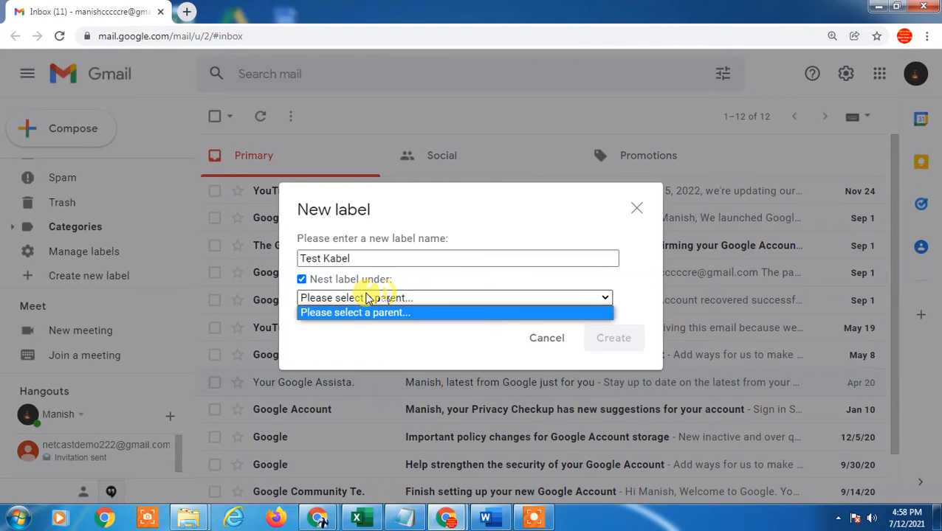
{"action": "left_click_drag", "start_coordinate": [299, 259], "coordinate": [360, 258]}
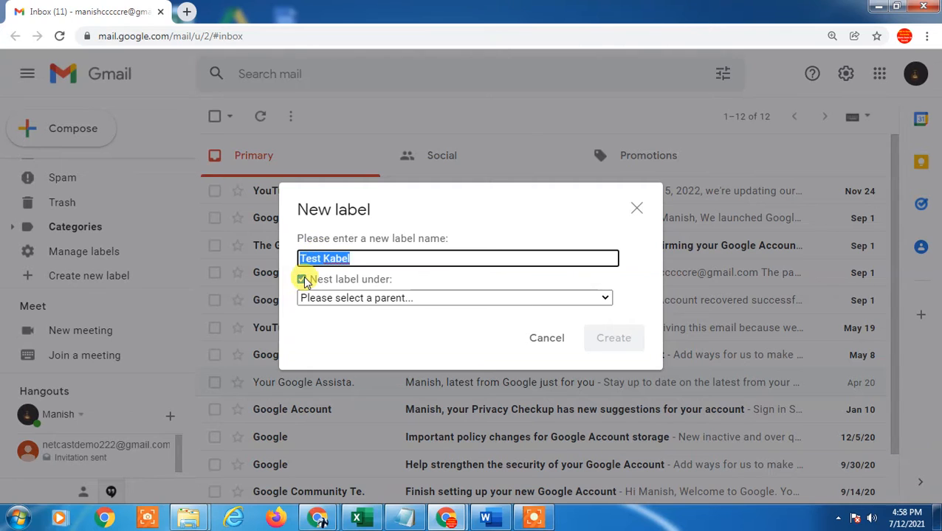
{"action": "left_click", "coordinate": [301, 279]}
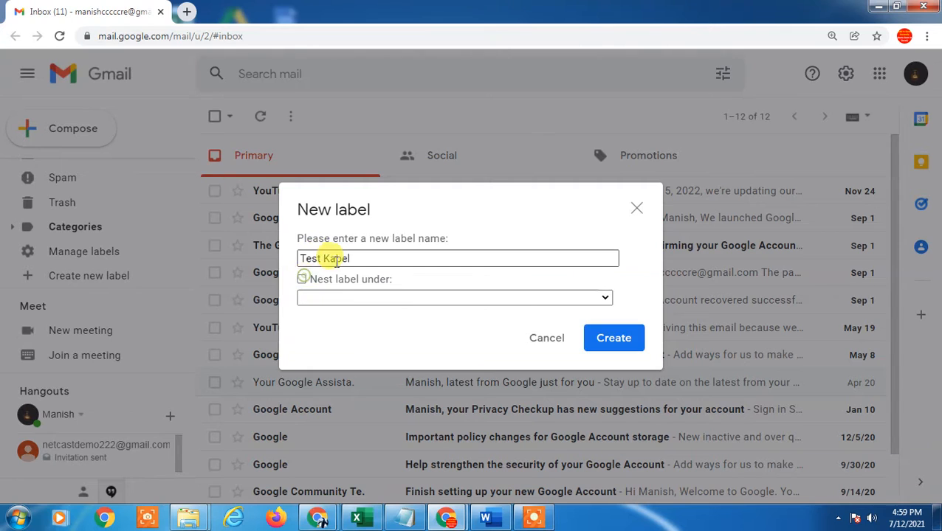
Create the Test Kabel label without a parent, dismiss the error dialog and reload Gmail
{"action": "left_click", "coordinate": [840, 519]}
{"action": "left_click", "coordinate": [603, 334]}
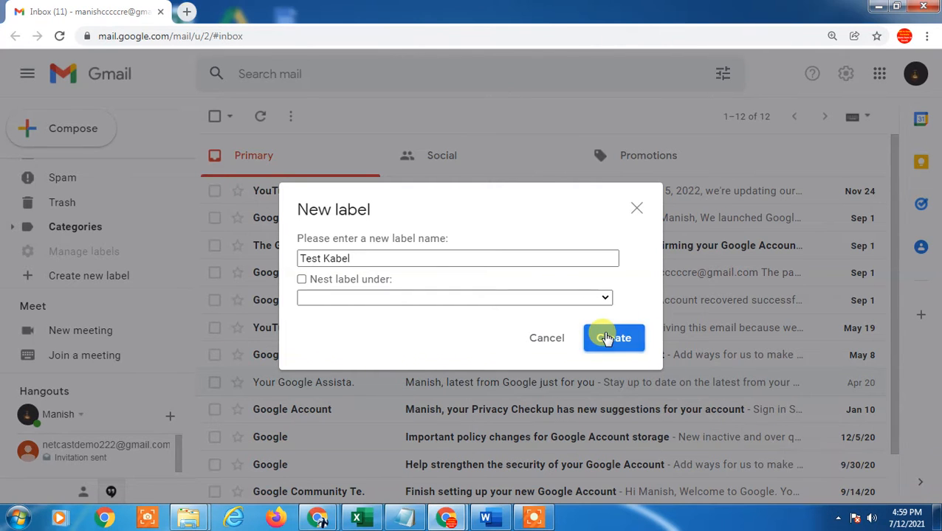
{"action": "scroll", "coordinate": [81, 258], "scroll_direction": "up", "scroll_amount": 3}
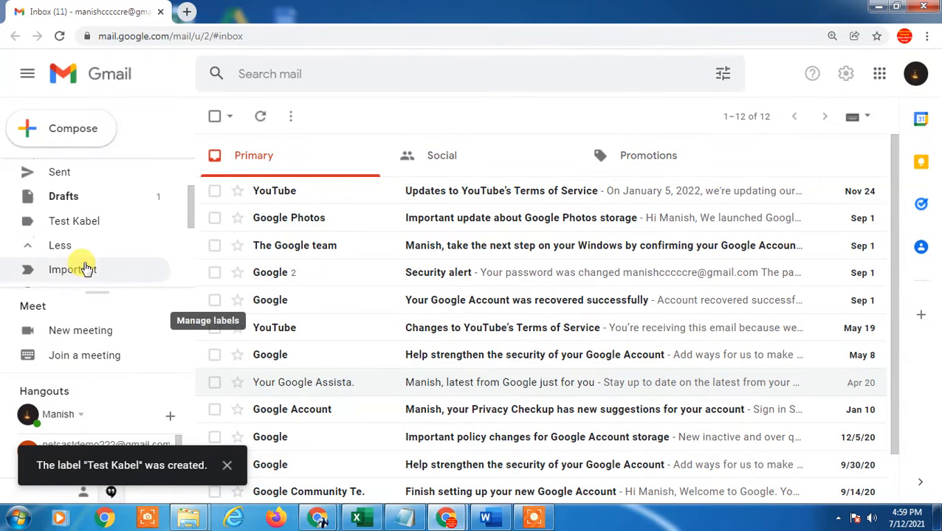
{"action": "left_click", "coordinate": [609, 310]}
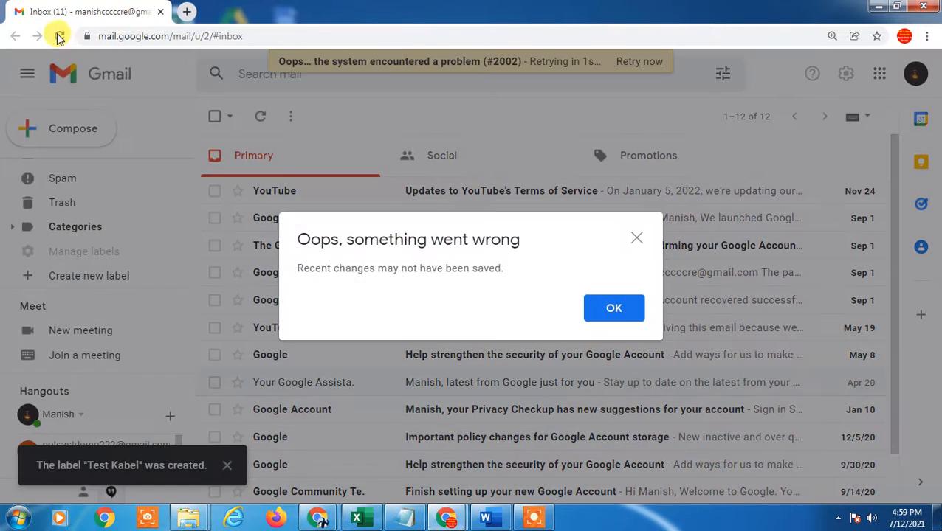
{"action": "left_click", "coordinate": [59, 35]}
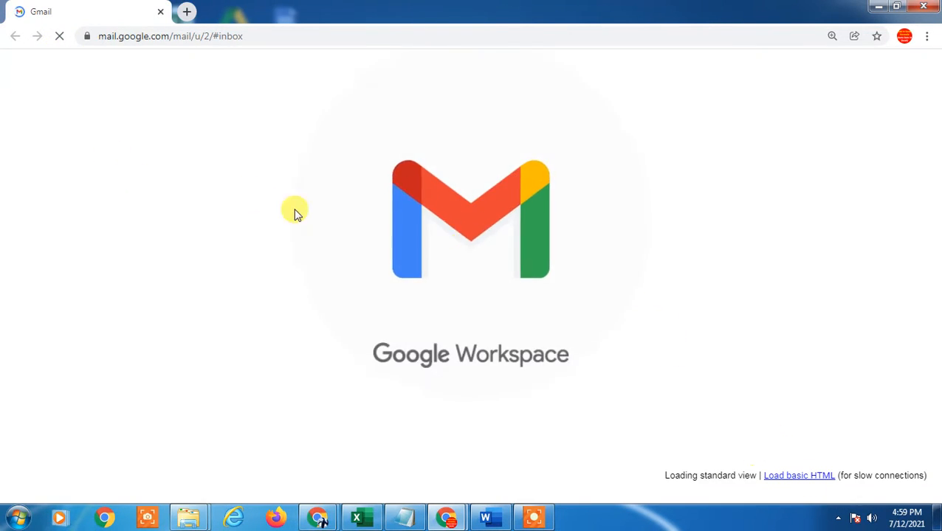
Open the Test Kabel label and set its label color to blue
{"action": "scroll", "coordinate": [109, 226], "scroll_direction": "down", "scroll_amount": 1}
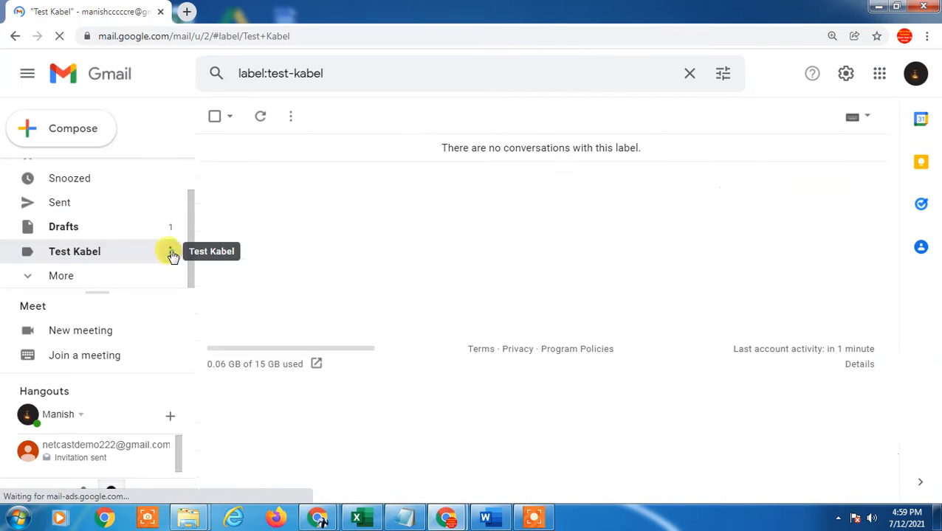
{"action": "left_click", "coordinate": [171, 255]}
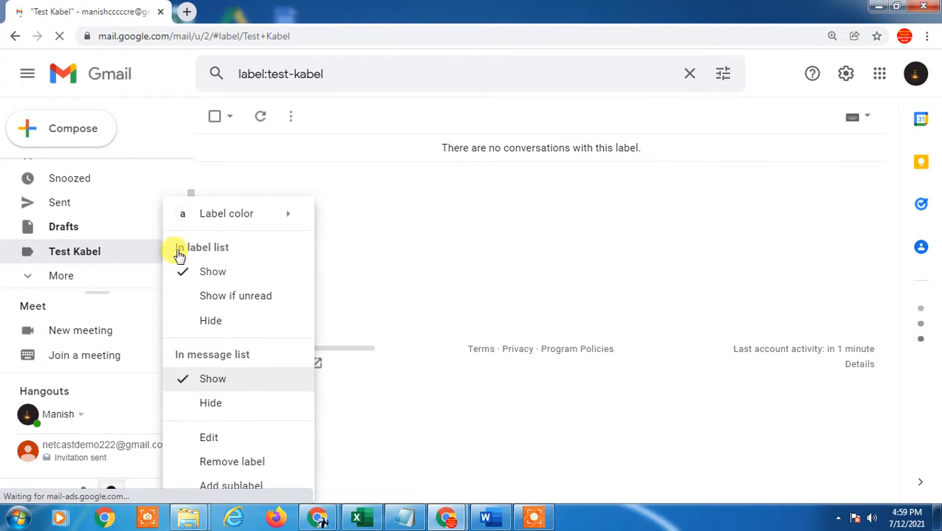
{"action": "mouse_move", "coordinate": [230, 214]}
{"action": "left_click", "coordinate": [375, 258]}
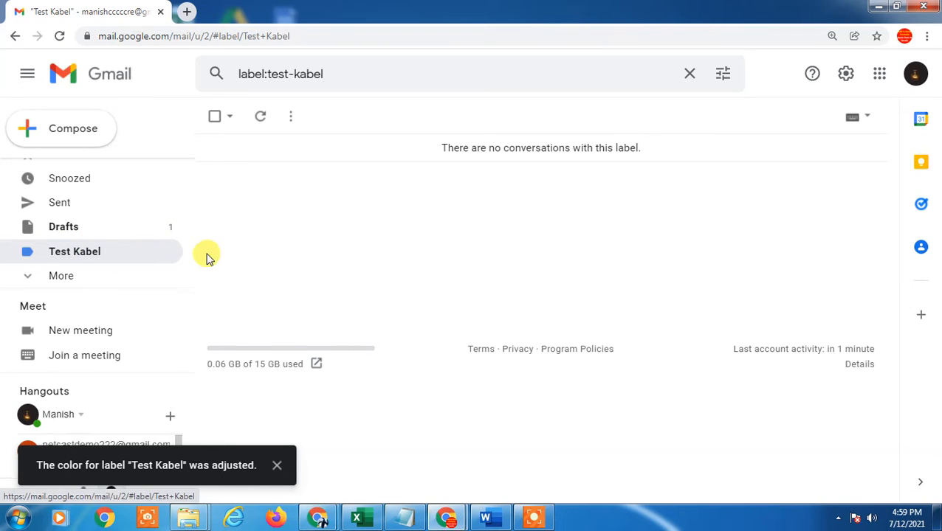
Rename the Test Kabel label to Test label and save the change
{"action": "left_click", "coordinate": [169, 254]}
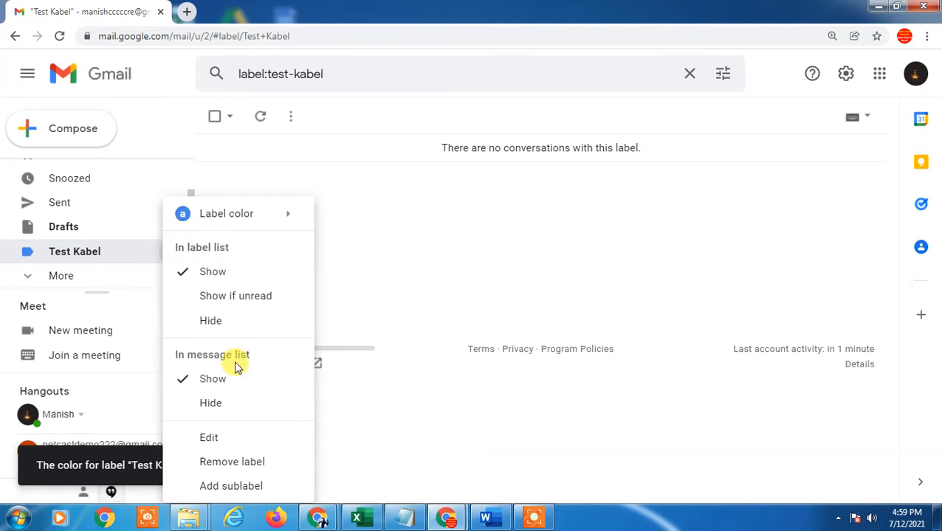
{"action": "left_click", "coordinate": [209, 438]}
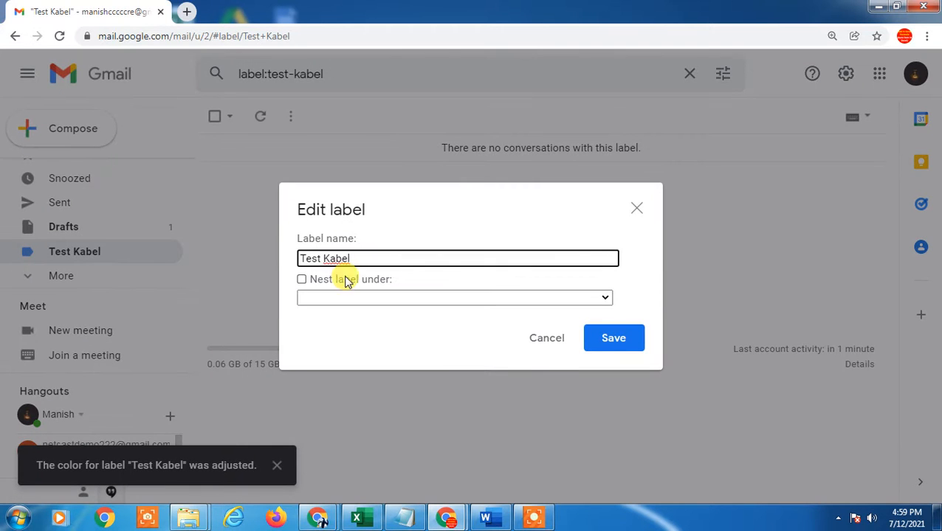
{"action": "left_click", "coordinate": [321, 258]}
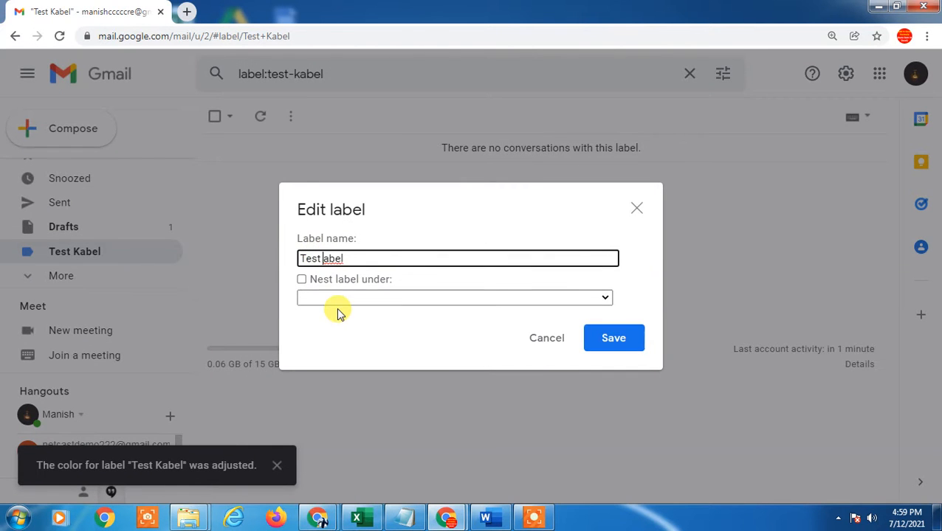
{"action": "left_click", "coordinate": [628, 351]}
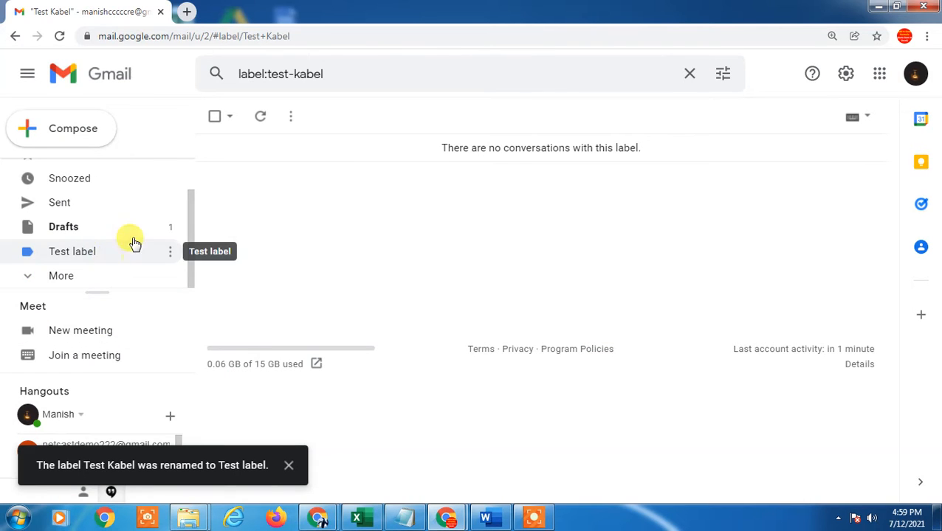
Add a sublabel named Test Label 2 nested under Test label
{"action": "left_click", "coordinate": [61, 273]}
{"action": "scroll", "coordinate": [90, 251], "scroll_direction": "down", "scroll_amount": 5}
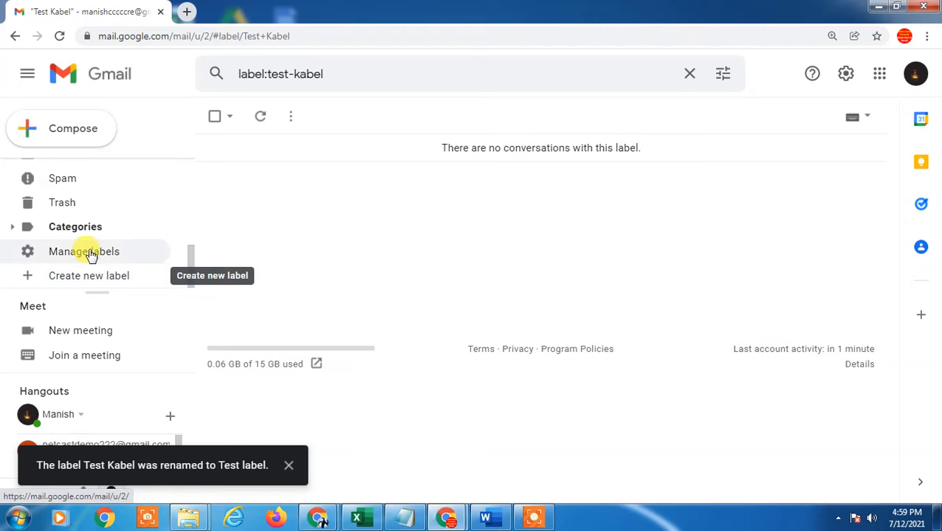
{"action": "scroll", "coordinate": [94, 221], "scroll_direction": "up", "scroll_amount": 5}
{"action": "scroll", "coordinate": [101, 230], "scroll_direction": "down", "scroll_amount": 4}
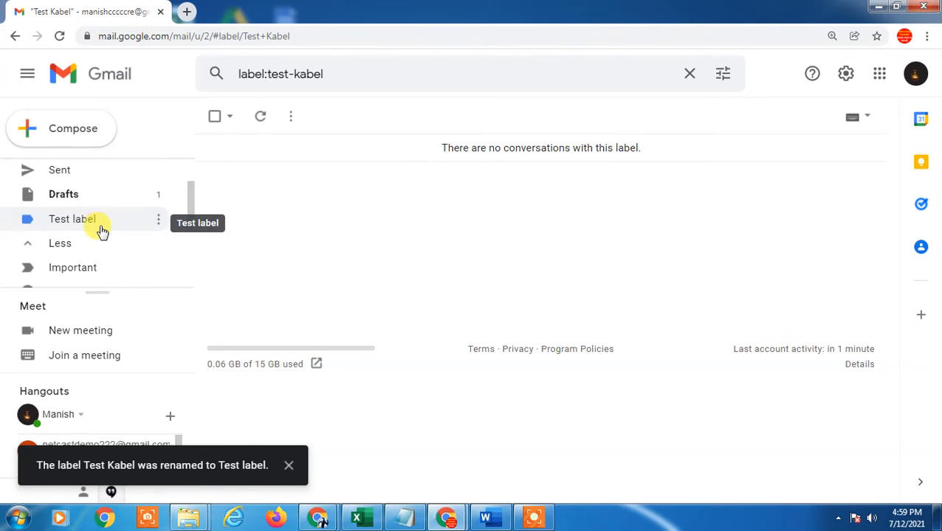
{"action": "scroll", "coordinate": [111, 193], "scroll_direction": "up", "scroll_amount": 2}
{"action": "left_click", "coordinate": [159, 226]}
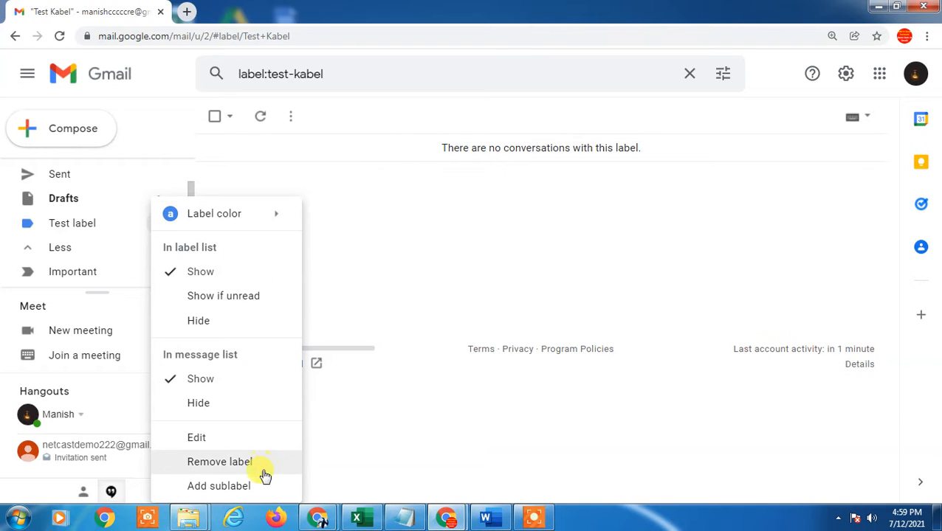
{"action": "left_click", "coordinate": [231, 490]}
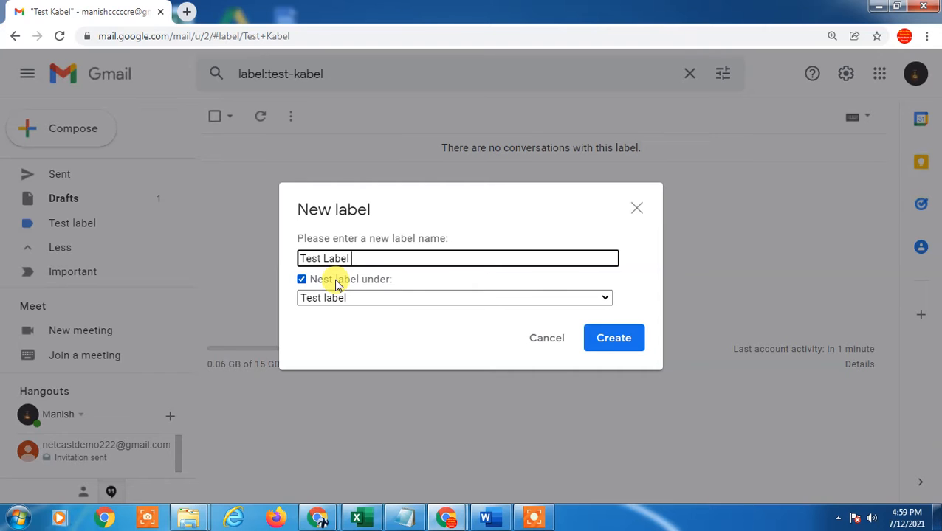
{"action": "key", "text": "Return"}
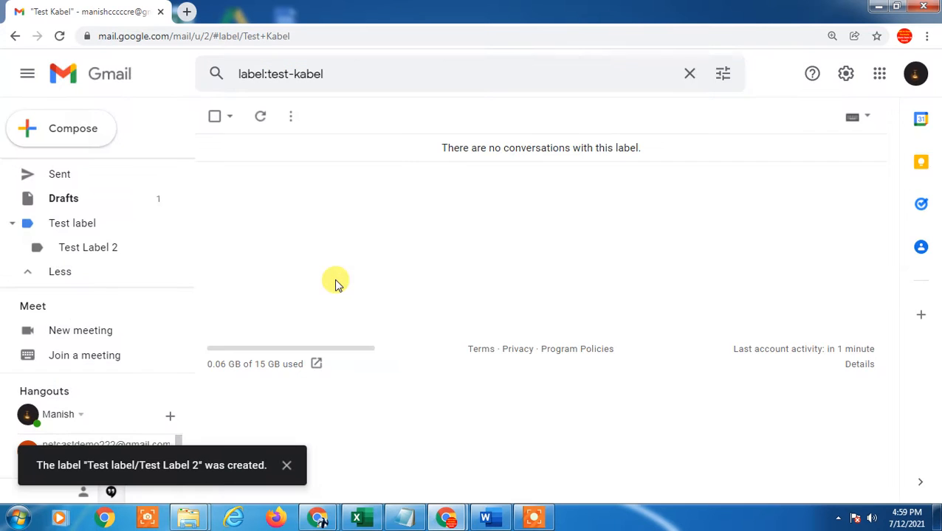
Open the Test Label 2 sublabel, and collapse and re-expand its parent label
{"action": "left_click", "coordinate": [47, 249]}
{"action": "left_click", "coordinate": [13, 226]}
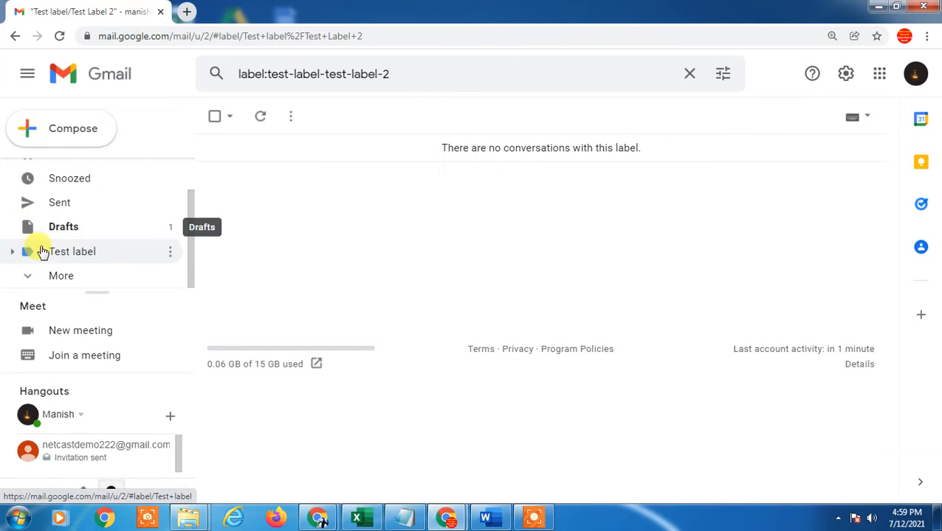
{"action": "left_click", "coordinate": [13, 252]}
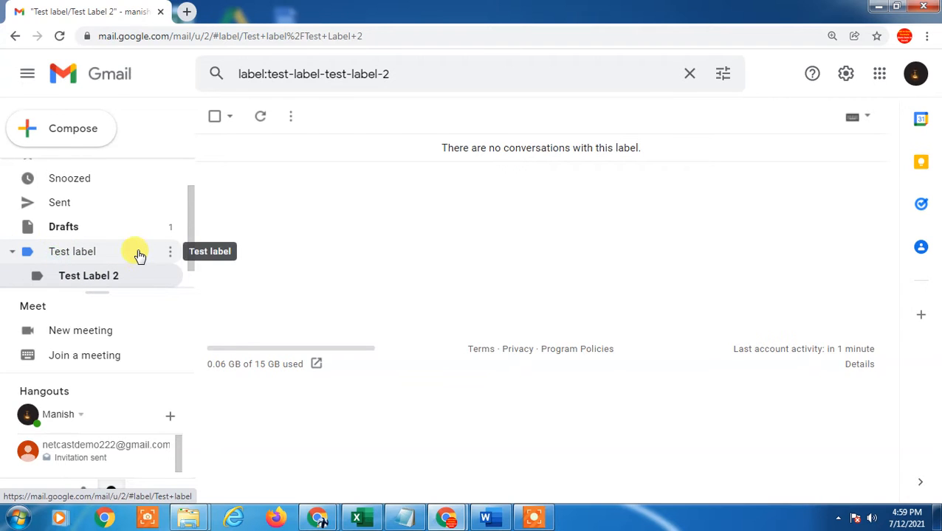
Open the inbox and label the Google Photos storage email with Test label in place of Updates
{"action": "scroll", "coordinate": [137, 255], "scroll_direction": "up", "scroll_amount": 2}
{"action": "left_click", "coordinate": [70, 172]}
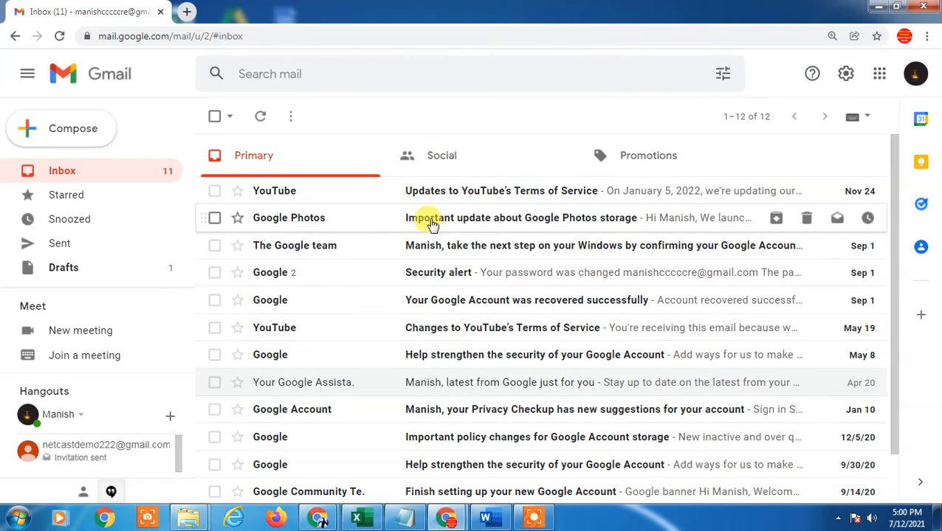
{"action": "left_click", "coordinate": [215, 220]}
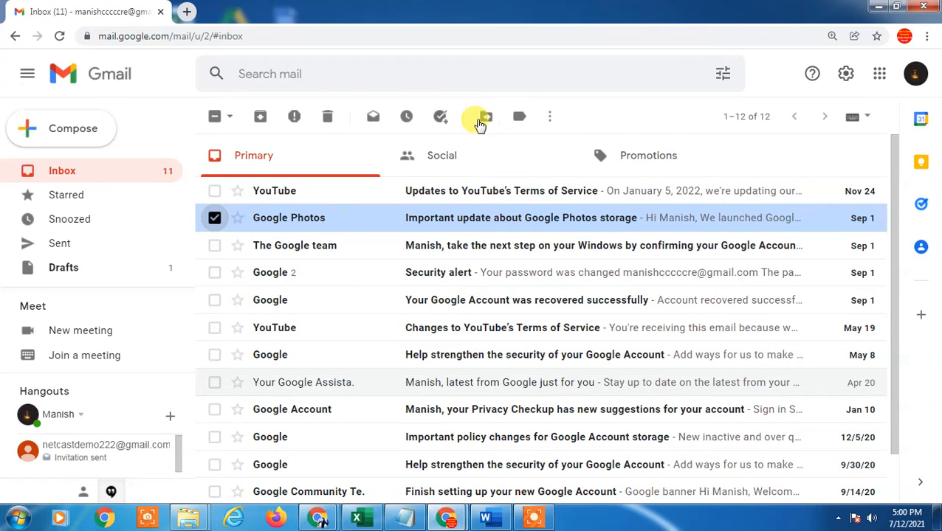
{"action": "left_click", "coordinate": [518, 116]}
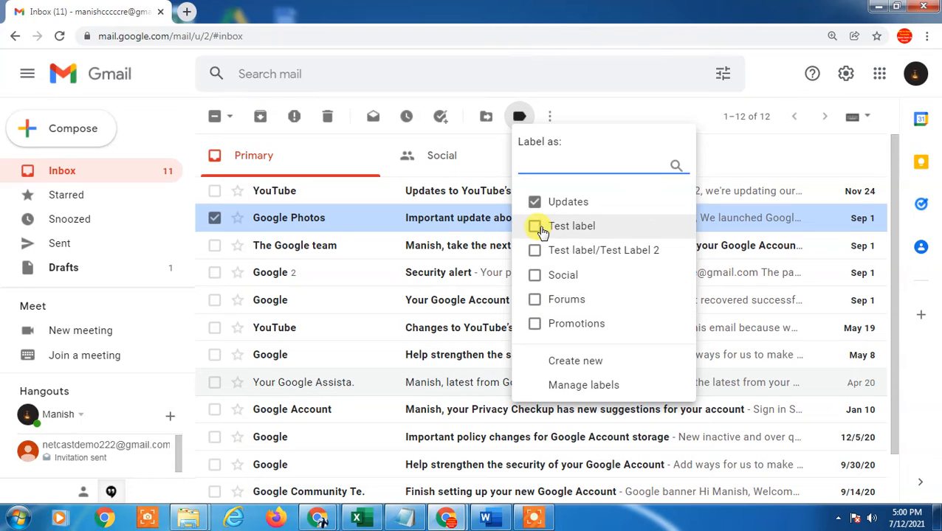
{"action": "left_click", "coordinate": [534, 225]}
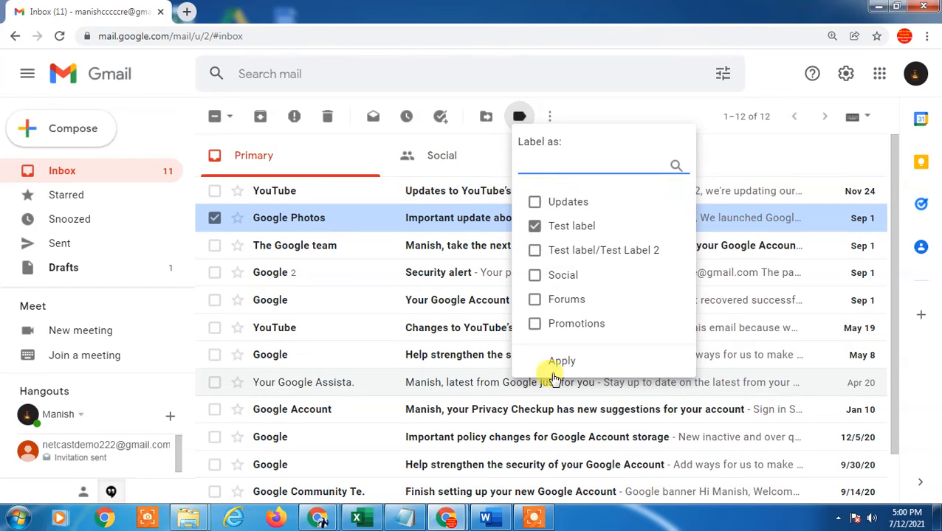
{"action": "left_click", "coordinate": [553, 361]}
{"action": "left_click", "coordinate": [214, 220]}
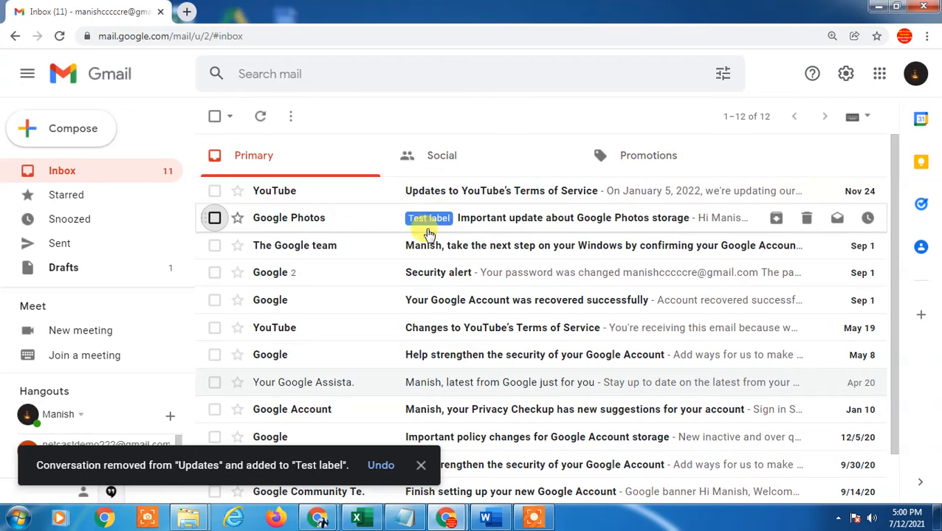
{"action": "scroll", "coordinate": [155, 248], "scroll_direction": "down", "scroll_amount": 1}
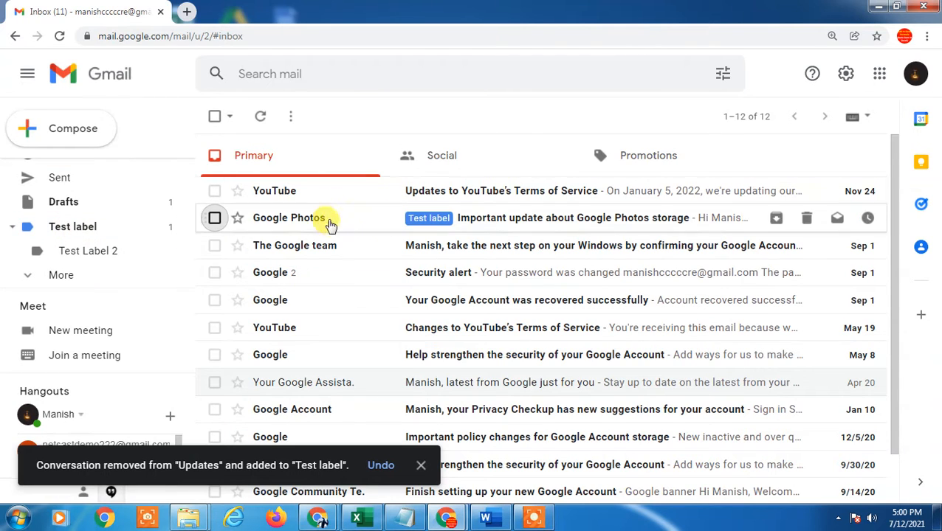
Move the Google Photos storage email from the inbox to Test label, and open that label
{"action": "left_click", "coordinate": [214, 220]}
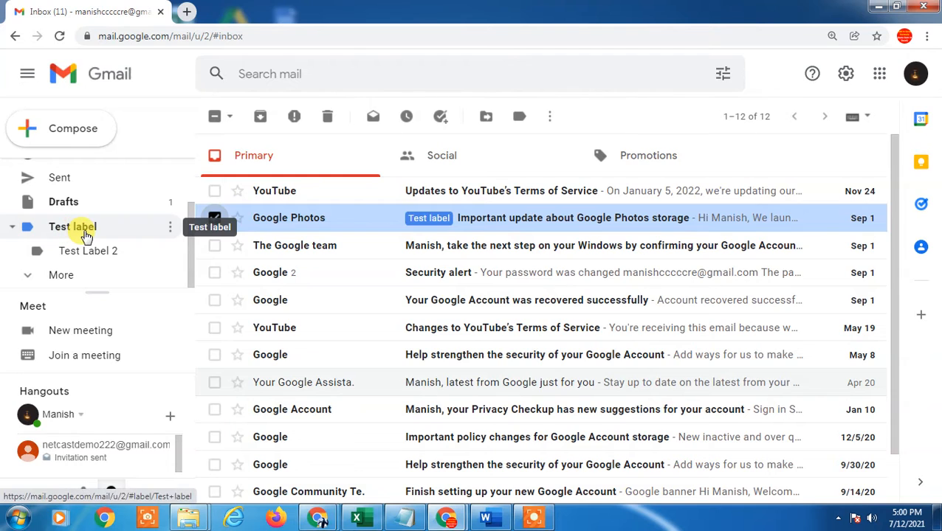
{"action": "left_click", "coordinate": [213, 217]}
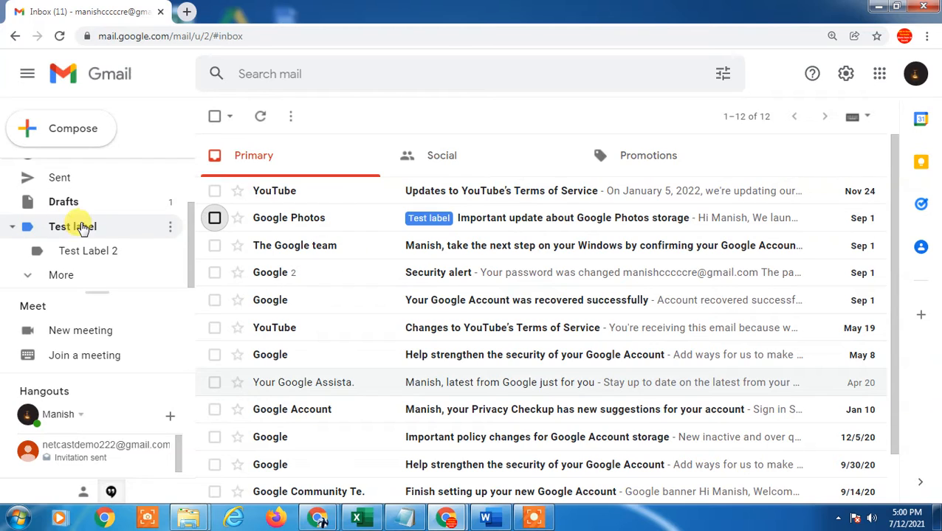
{"action": "left_click", "coordinate": [213, 218]}
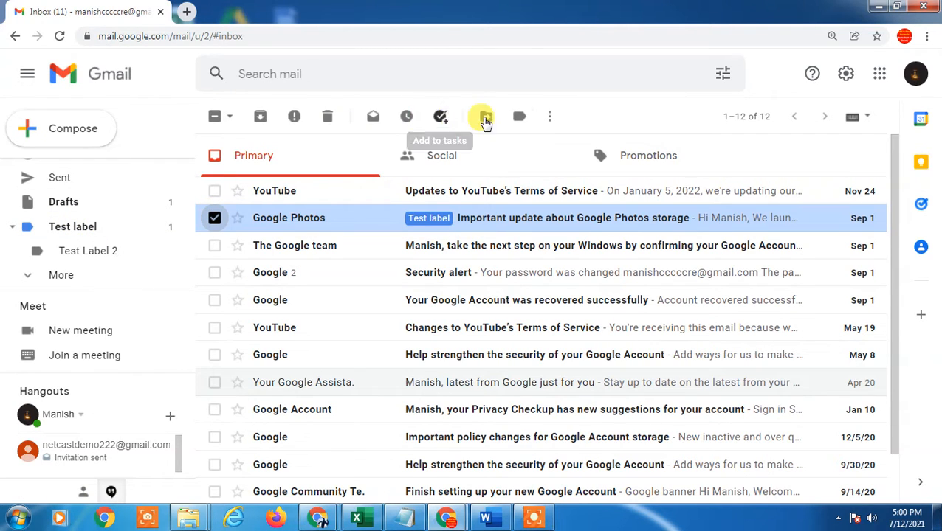
{"action": "left_click", "coordinate": [484, 119]}
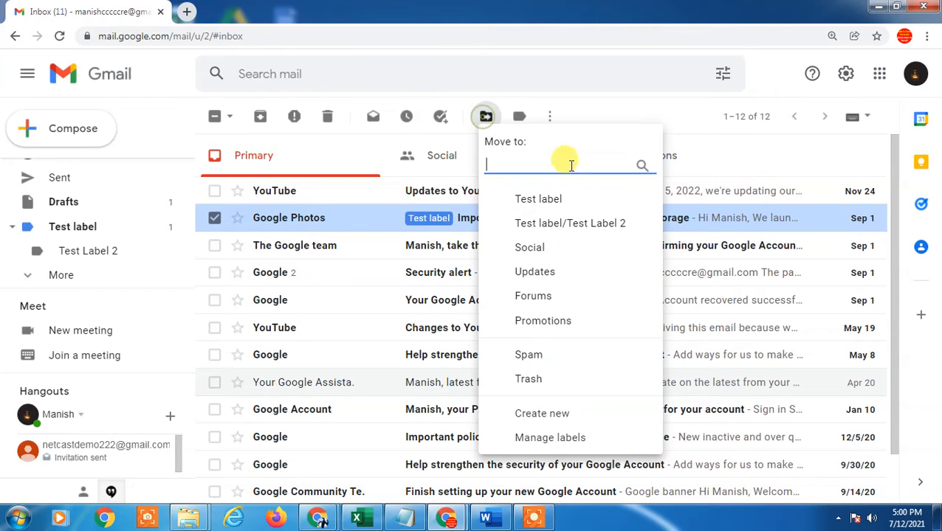
{"action": "left_click", "coordinate": [538, 199]}
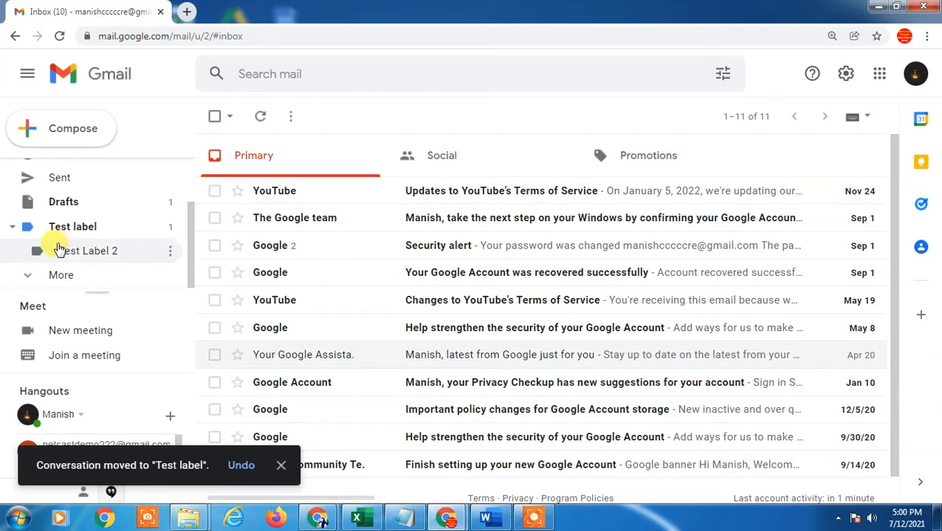
{"action": "left_click", "coordinate": [63, 231]}
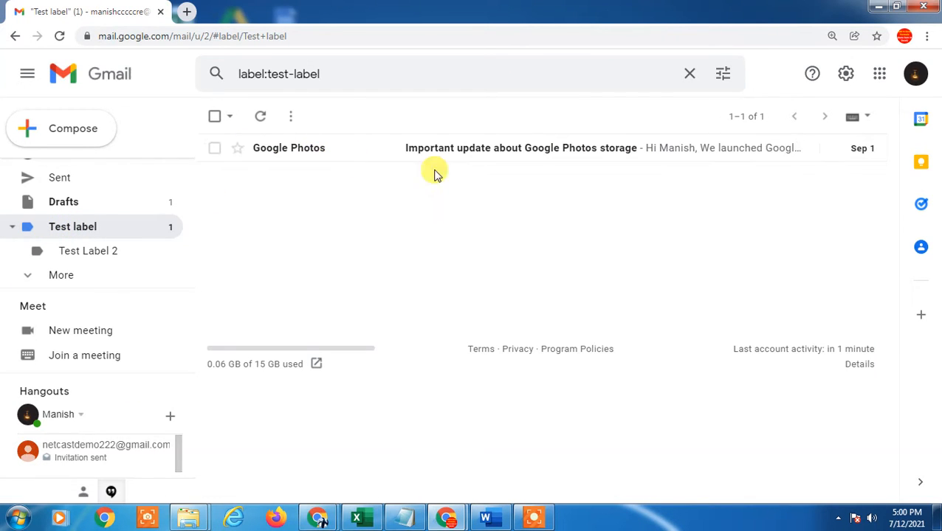
Return to the inbox and look through the mailbox and label list, including its additional entries
{"action": "scroll", "coordinate": [67, 214], "scroll_direction": "up", "scroll_amount": 2}
{"action": "left_click", "coordinate": [74, 171]}
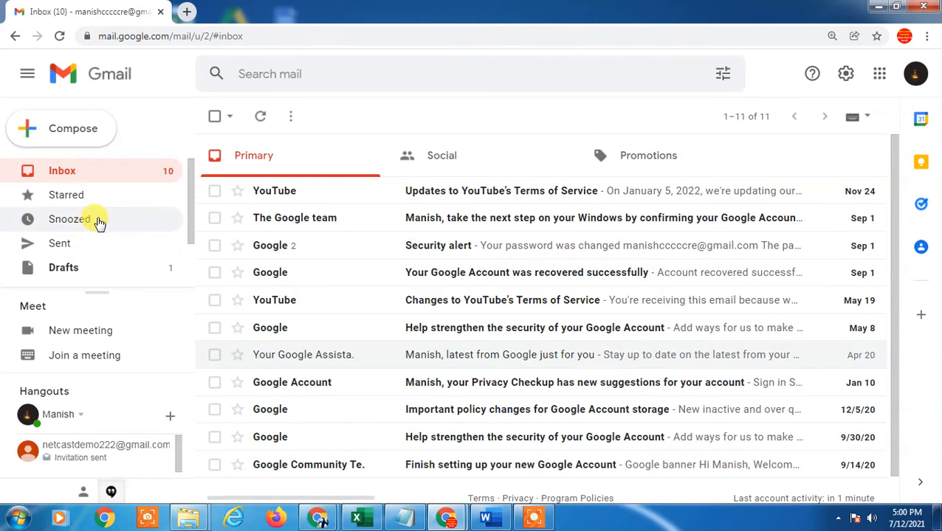
{"action": "scroll", "coordinate": [118, 218], "scroll_direction": "down", "scroll_amount": 2}
{"action": "scroll", "coordinate": [126, 225], "scroll_direction": "up", "scroll_amount": 2}
{"action": "scroll", "coordinate": [91, 235], "scroll_direction": "down", "scroll_amount": 2}
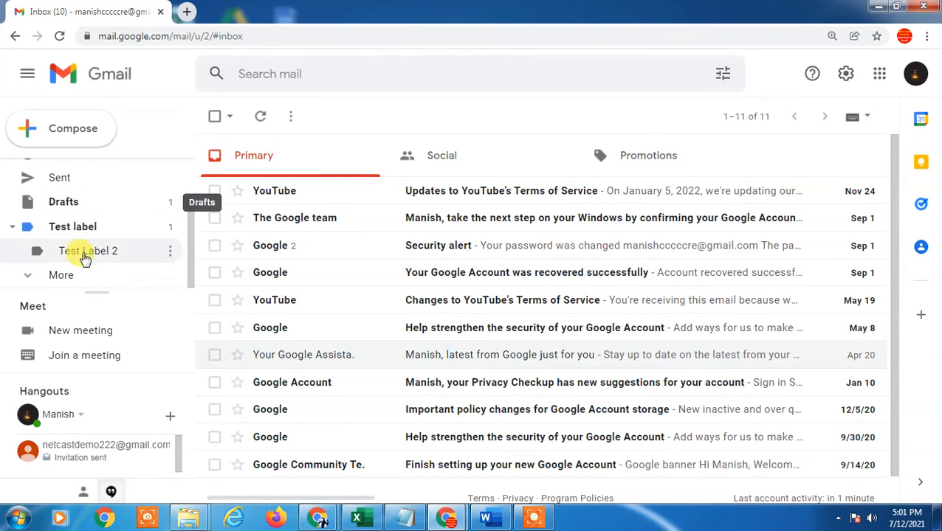
{"action": "left_click", "coordinate": [44, 278]}
{"action": "left_click", "coordinate": [24, 272]}
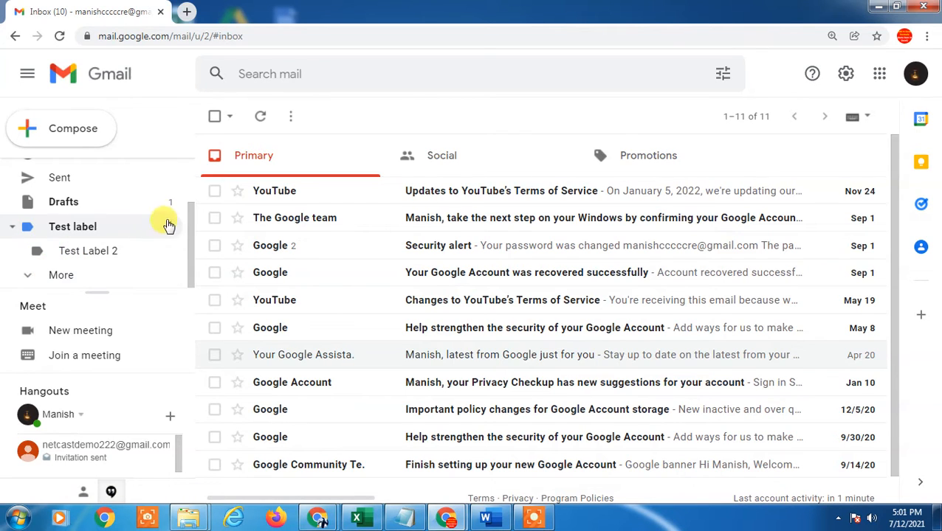
{"action": "mouse_move", "coordinate": [190, 226]}
{"action": "left_mouse_down"}
{"action": "mouse_move", "coordinate": [194, 182]}
{"action": "mouse_move", "coordinate": [191, 230]}
{"action": "left_mouse_up"}
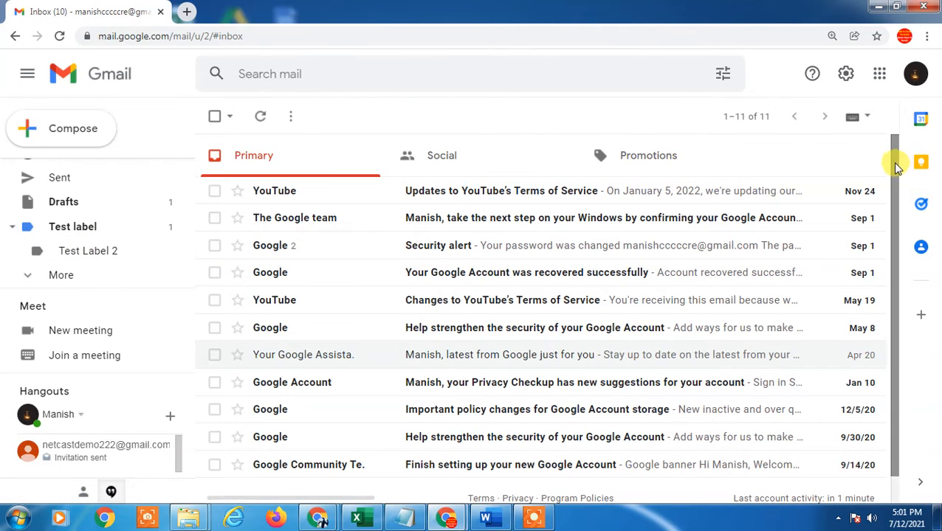
{"action": "mouse_move", "coordinate": [895, 163]}
{"action": "left_mouse_down"}
{"action": "mouse_move", "coordinate": [909, 224]}
{"action": "mouse_move", "coordinate": [893, 158]}
{"action": "left_mouse_up"}
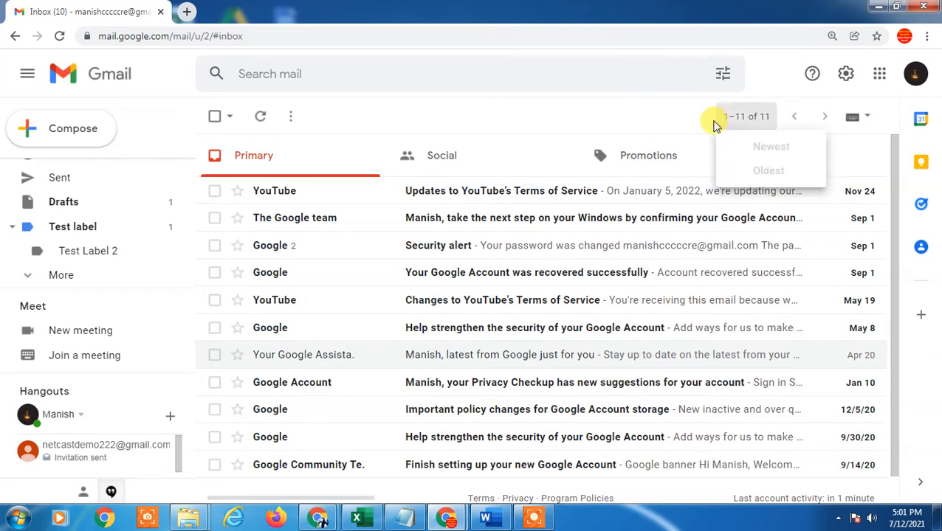
Start a mail filter from the advanced search options, using the suggested contact's email address as the sender
{"action": "left_click", "coordinate": [725, 77]}
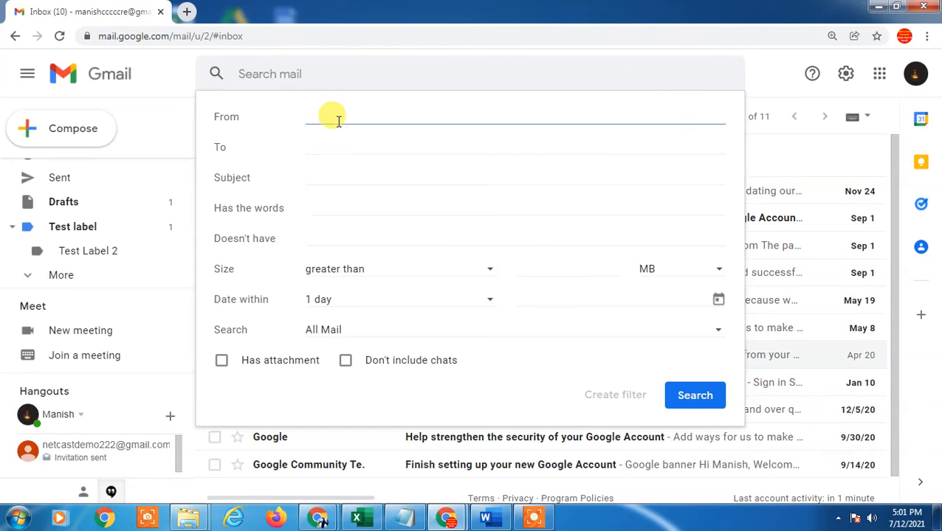
{"action": "type", "text": "netc"}
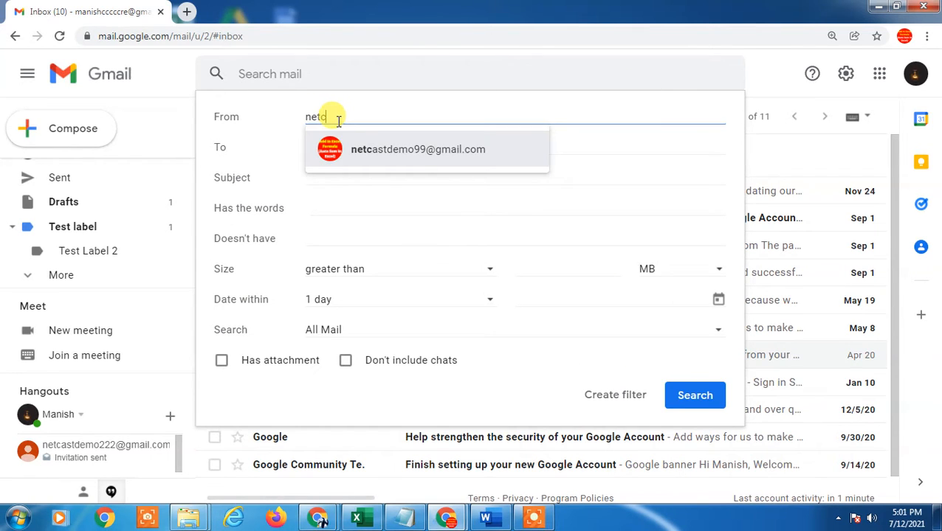
{"action": "left_click", "coordinate": [394, 150]}
{"action": "left_click_drag", "start_coordinate": [452, 116], "coordinate": [313, 112]}
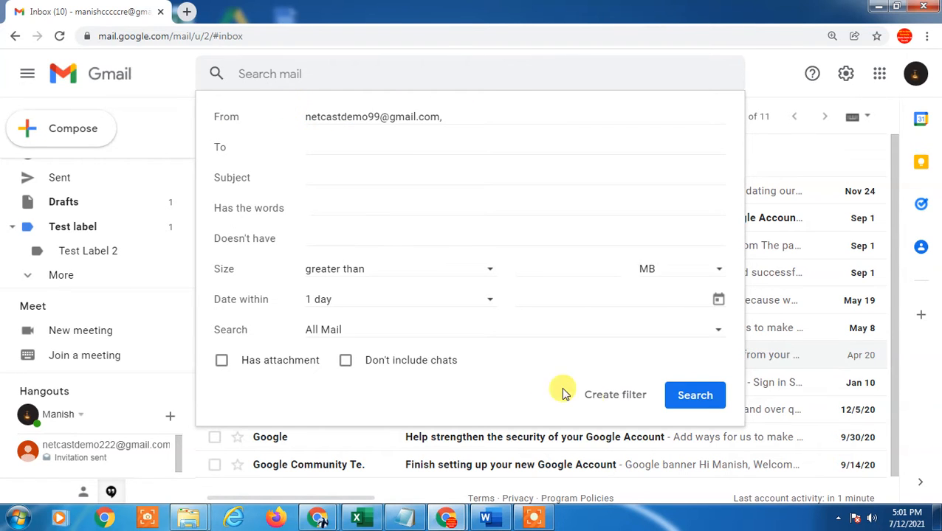
{"action": "left_click", "coordinate": [606, 396]}
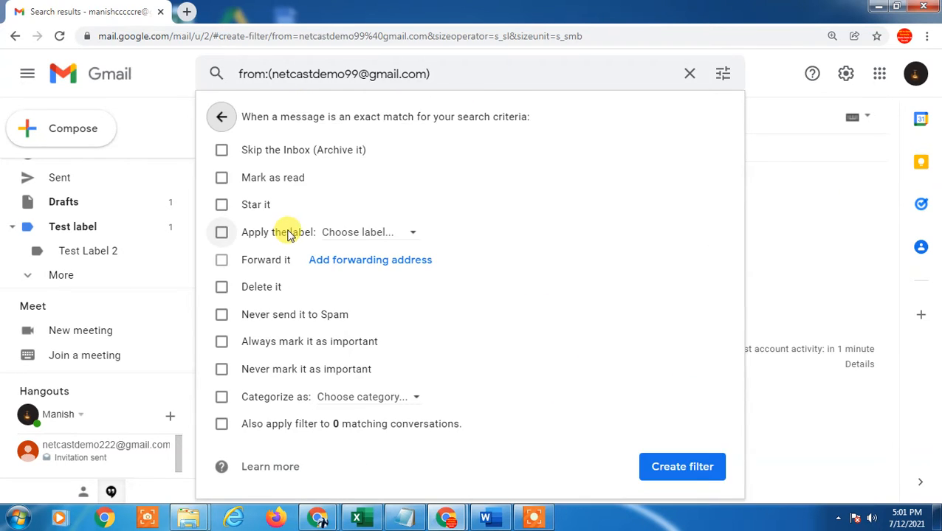
Set the filter to apply a label, and create a new label named Boss for it
{"action": "left_click", "coordinate": [222, 234]}
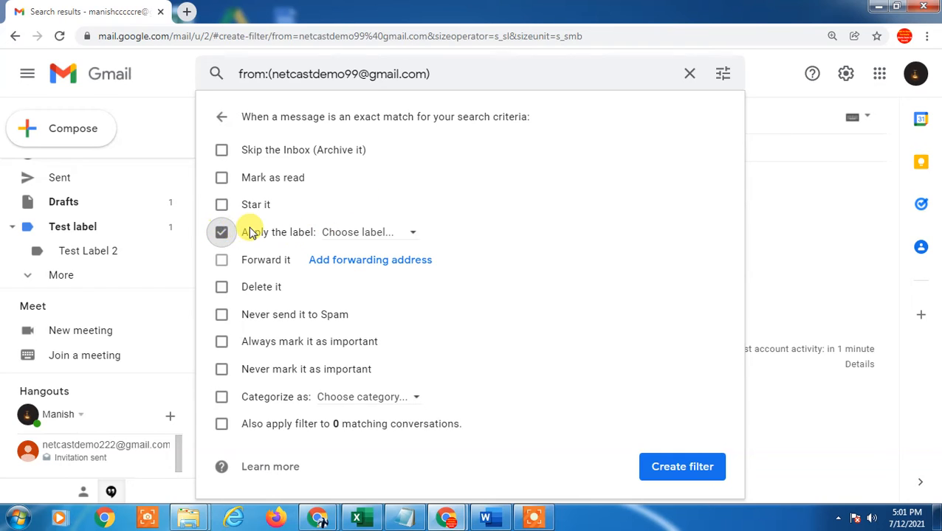
{"action": "left_click", "coordinate": [384, 233]}
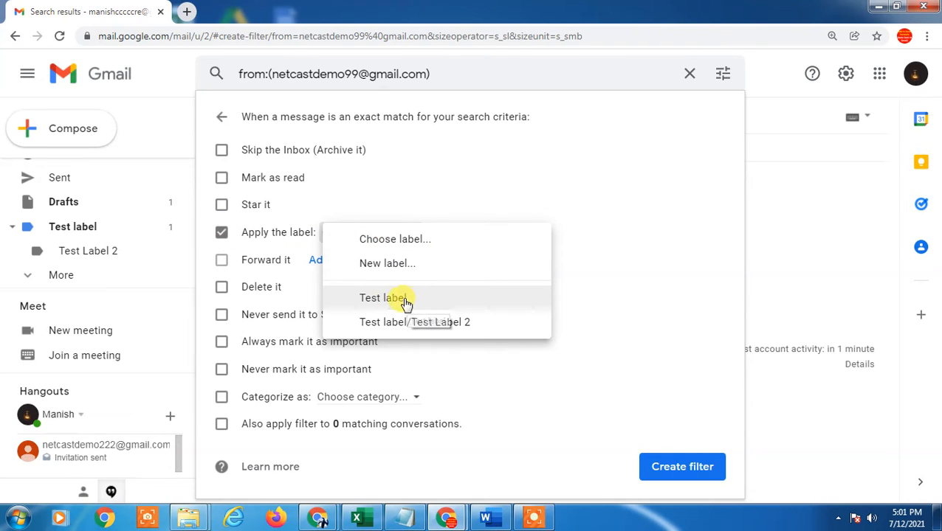
{"action": "left_click", "coordinate": [406, 263]}
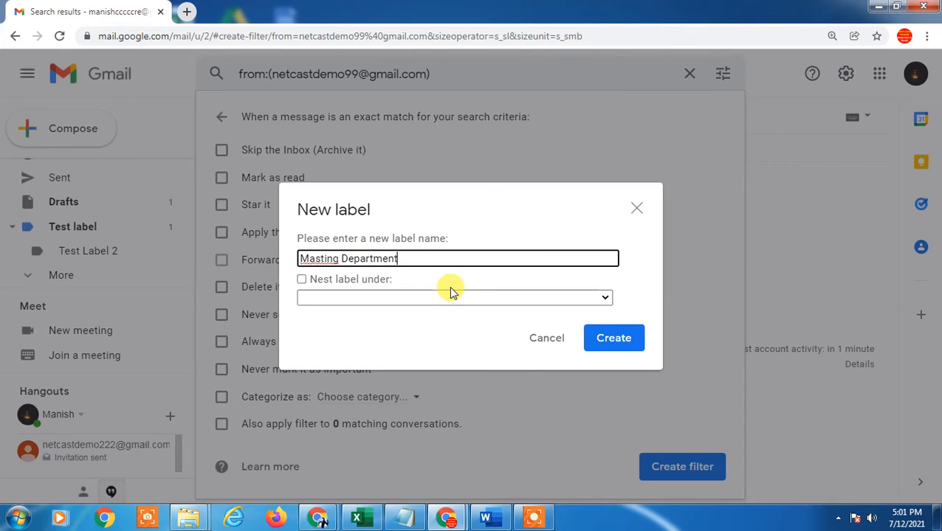
{"action": "left_click_drag", "start_coordinate": [456, 259], "coordinate": [95, 262]}
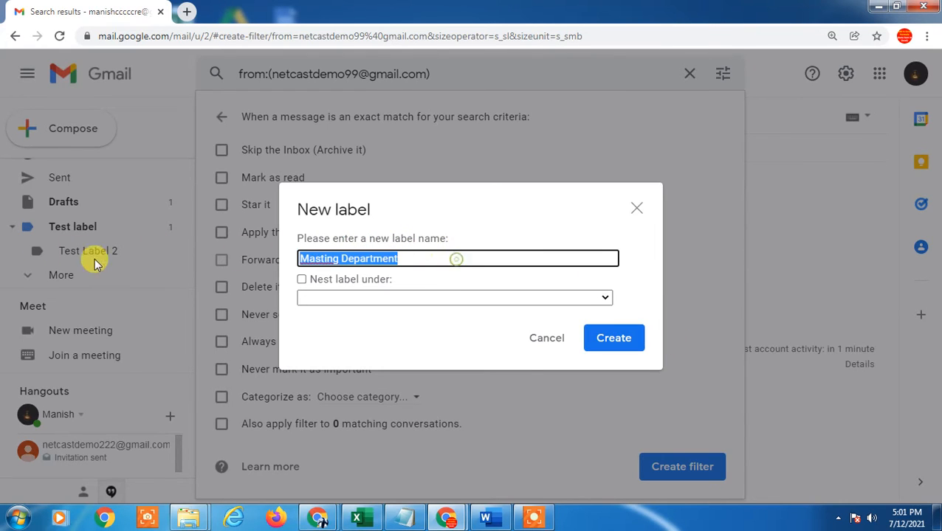
{"action": "type", "text": "Boss"}
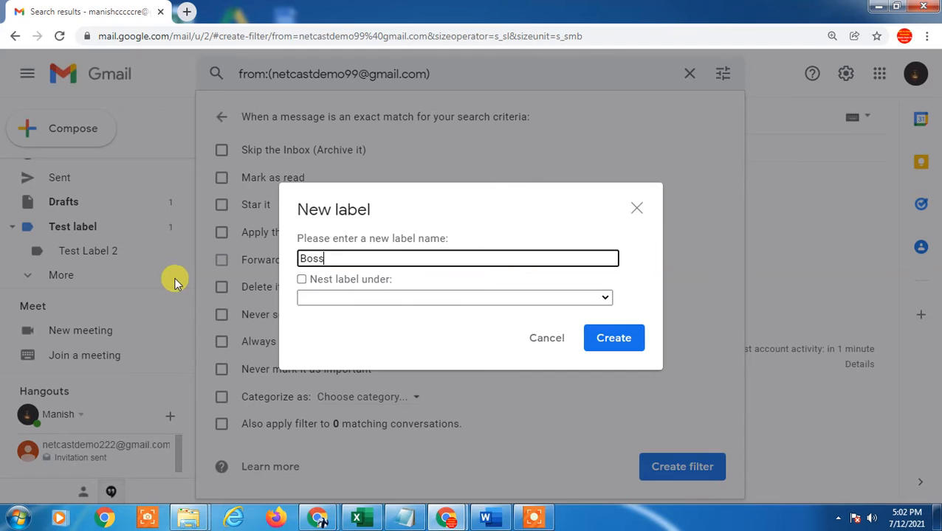
{"action": "left_click", "coordinate": [623, 347]}
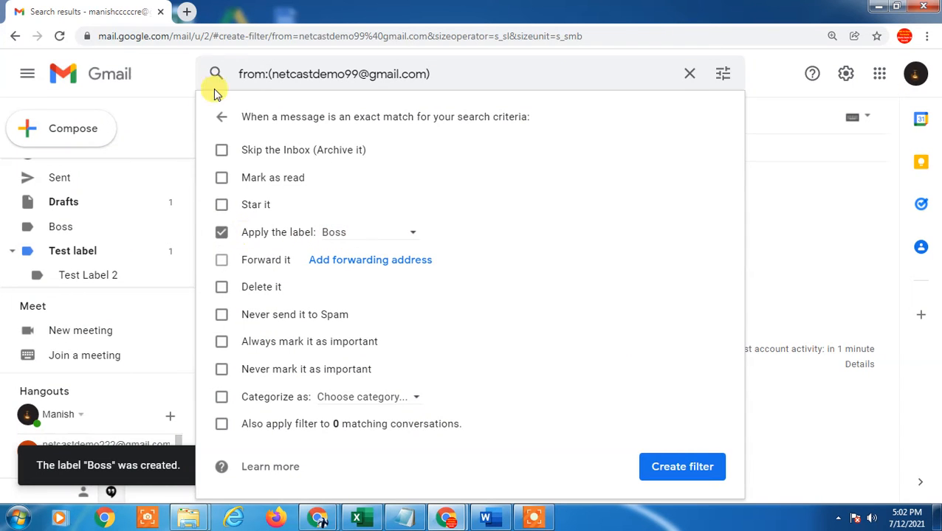
Review the filter's sender criterion and its label choice, keeping Boss selected
{"action": "left_click", "coordinate": [271, 73]}
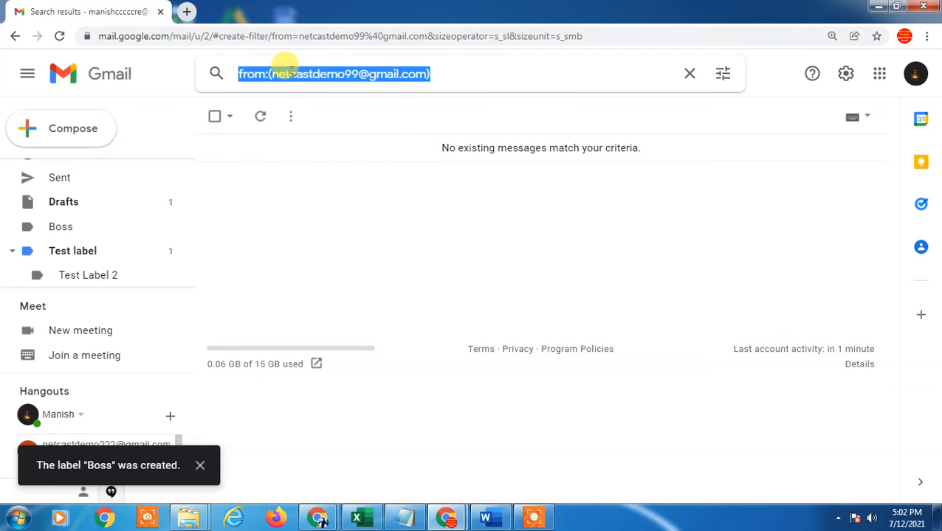
{"action": "double_click", "coordinate": [292, 74]}
{"action": "left_click", "coordinate": [717, 73]}
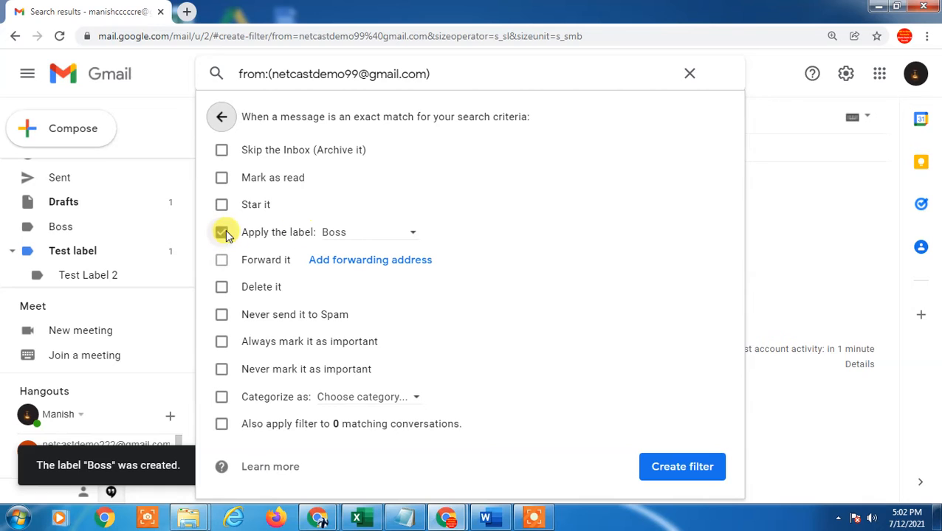
{"action": "left_click", "coordinate": [344, 236]}
{"action": "left_click", "coordinate": [394, 247]}
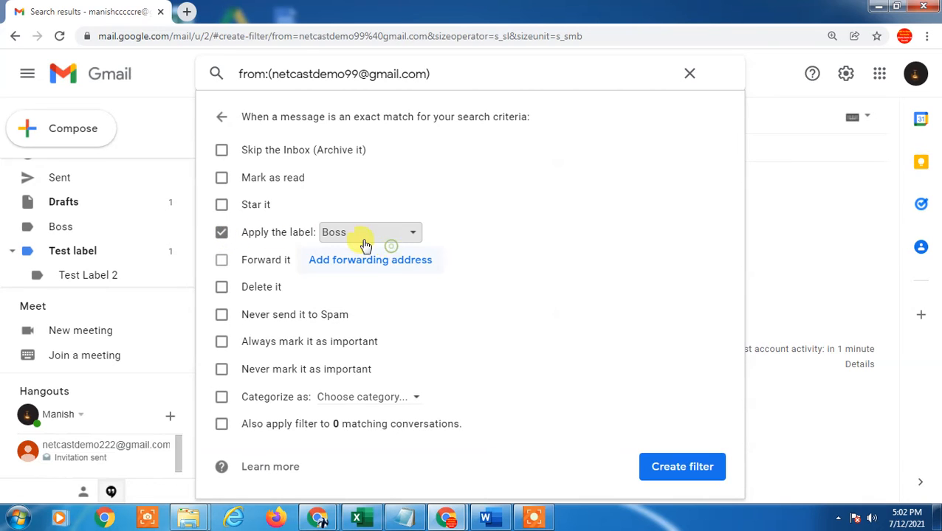
Set the filter to skip the inbox and also apply to matching conversations, and create it
{"action": "left_click", "coordinate": [221, 151]}
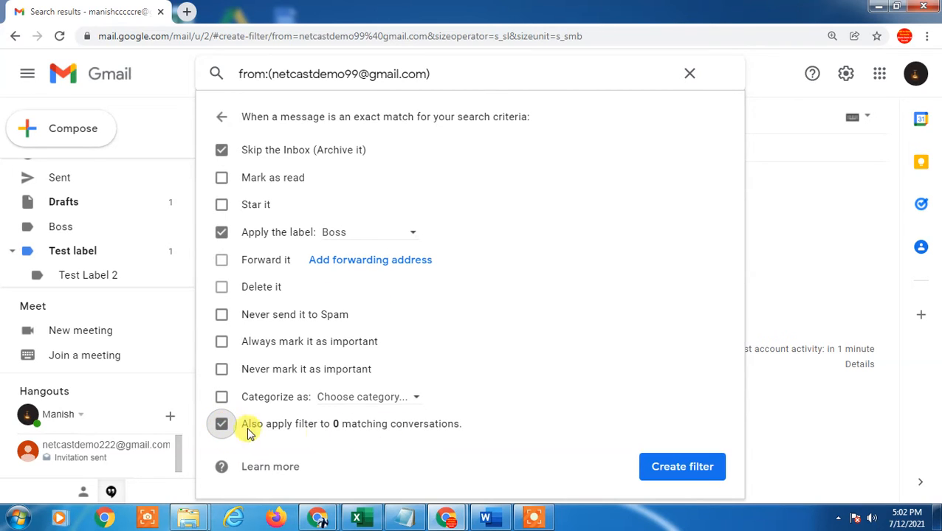
{"action": "left_click", "coordinate": [690, 474]}
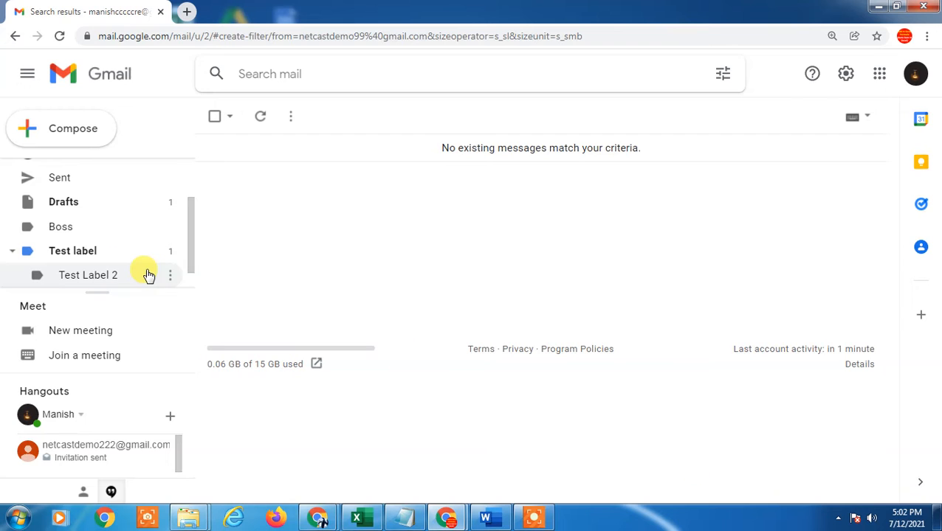
{"action": "scroll", "coordinate": [140, 269], "scroll_direction": "up", "scroll_amount": 2}
{"action": "scroll", "coordinate": [138, 269], "scroll_direction": "down", "scroll_amount": 1}
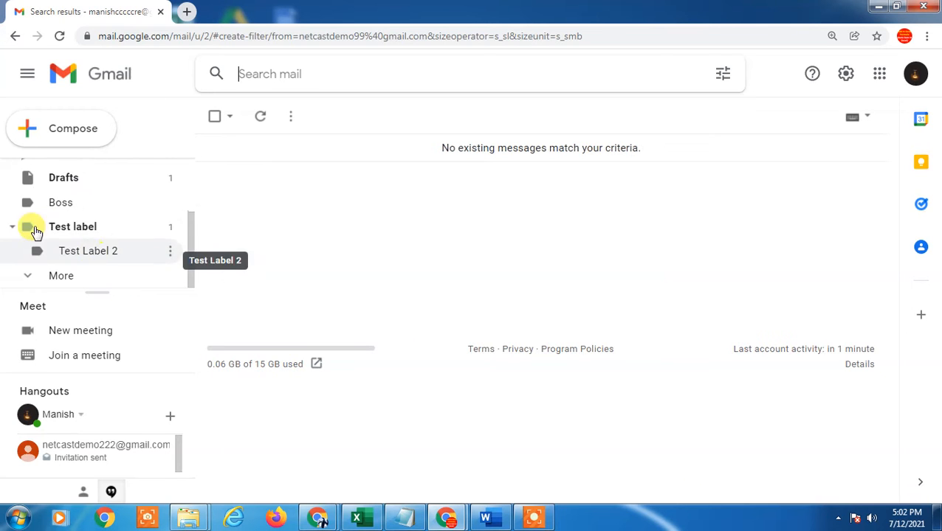
{"action": "left_click", "coordinate": [77, 229]}
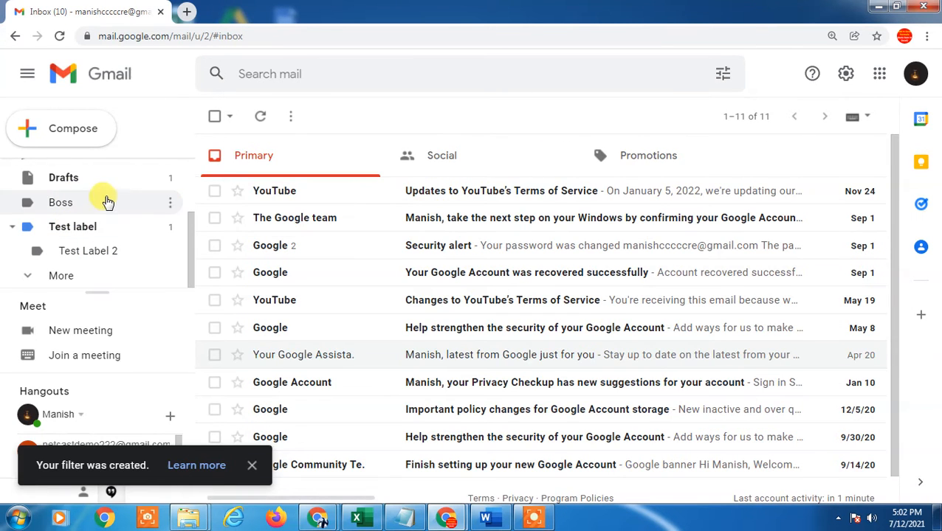
{"action": "scroll", "coordinate": [111, 205], "scroll_direction": "up", "scroll_amount": 2}
{"action": "scroll", "coordinate": [141, 244], "scroll_direction": "down", "scroll_amount": 2}
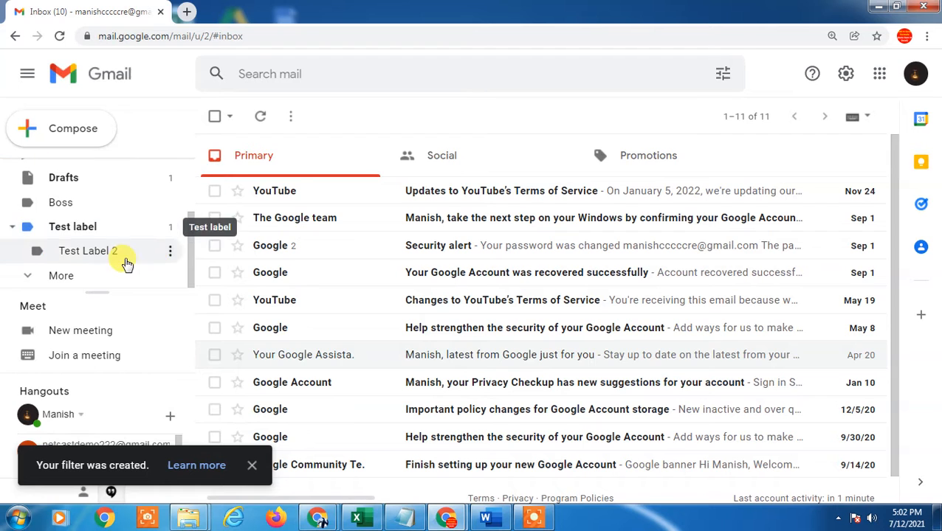
View the mail filed under Test label, return to the inbox, and look over the label list
{"action": "left_click", "coordinate": [76, 230]}
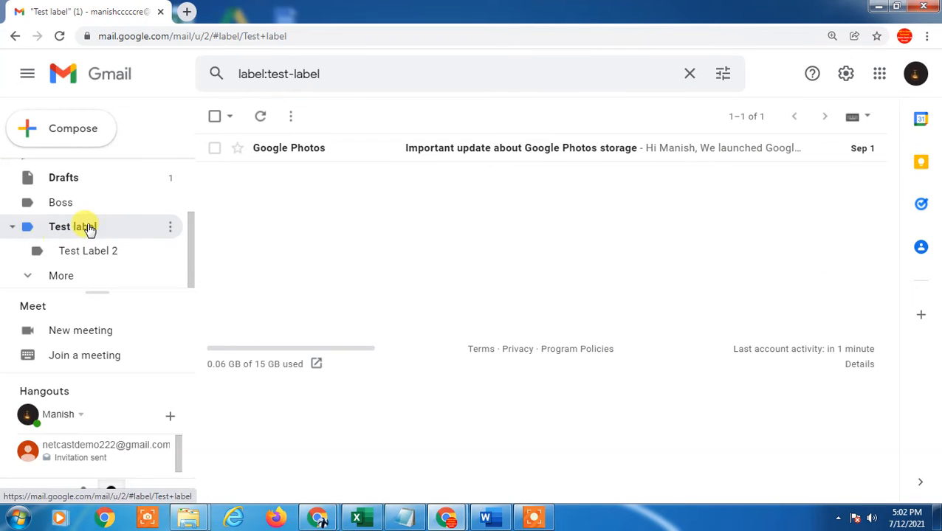
{"action": "scroll", "coordinate": [105, 227], "scroll_direction": "up", "scroll_amount": 2}
{"action": "left_click", "coordinate": [77, 166]}
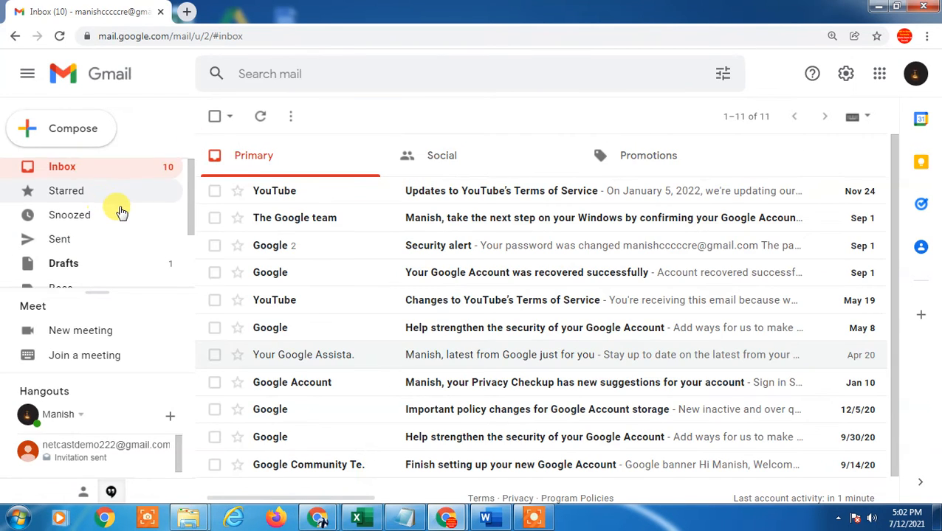
{"action": "scroll", "coordinate": [122, 212], "scroll_direction": "down", "scroll_amount": 2}
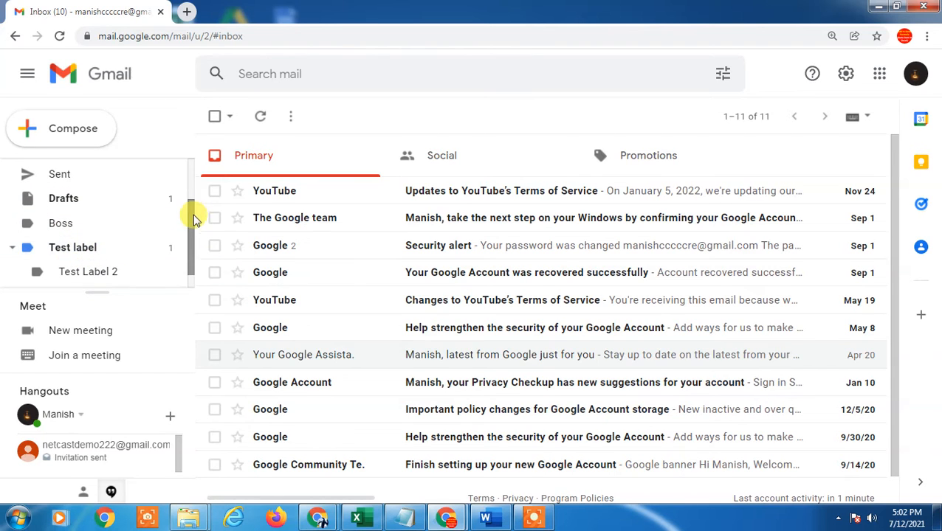
{"action": "scroll", "coordinate": [186, 238], "scroll_direction": "down", "scroll_amount": 1}
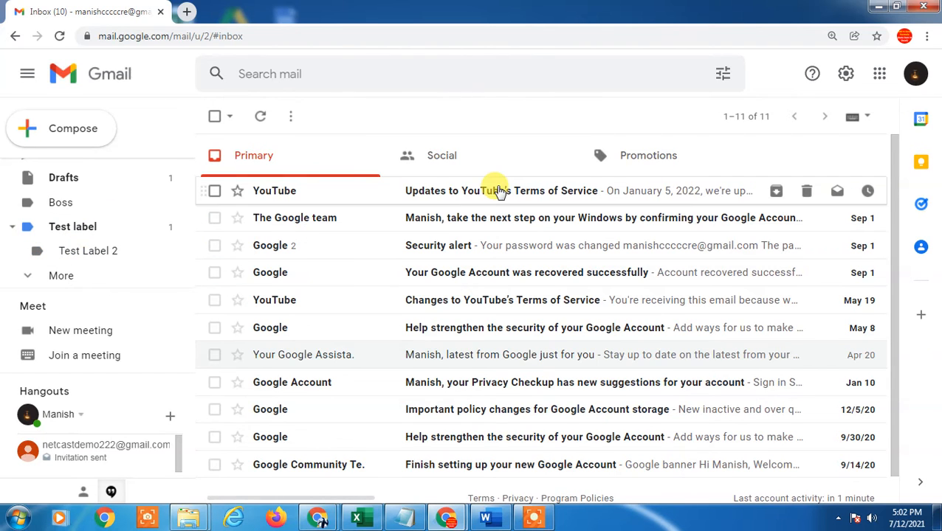
Look through the Social and Promotions inbox categories, view the Google ad in Promotions, and return to Primary
{"action": "left_click", "coordinate": [464, 155]}
{"action": "left_click", "coordinate": [694, 177]}
{"action": "left_click", "coordinate": [361, 189]}
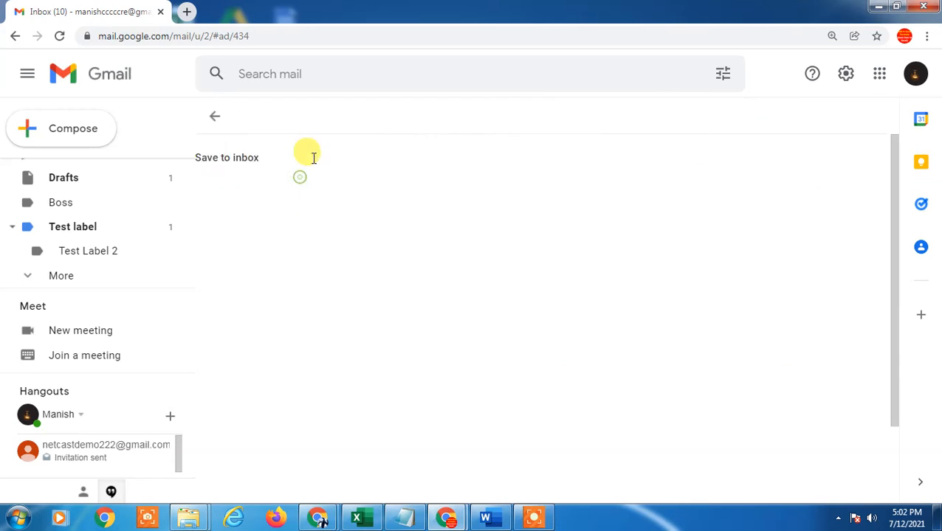
{"action": "scroll", "coordinate": [83, 188], "scroll_direction": "up", "scroll_amount": 3}
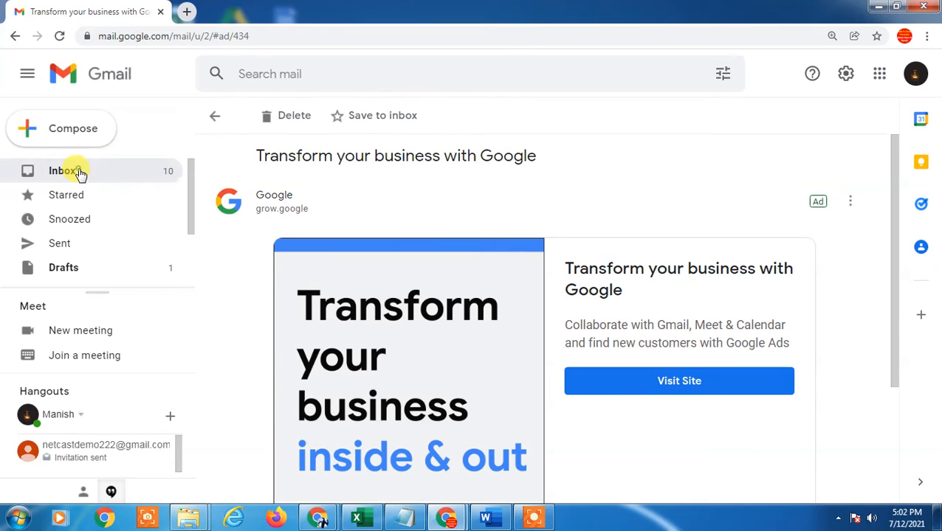
{"action": "left_click", "coordinate": [78, 171]}
{"action": "left_click", "coordinate": [514, 158]}
{"action": "left_click", "coordinate": [663, 159]}
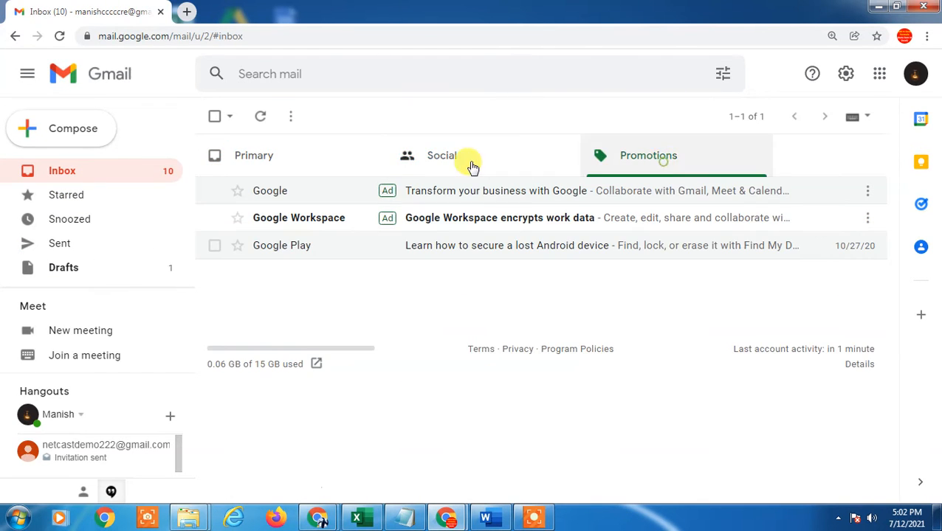
{"action": "left_click", "coordinate": [305, 159]}
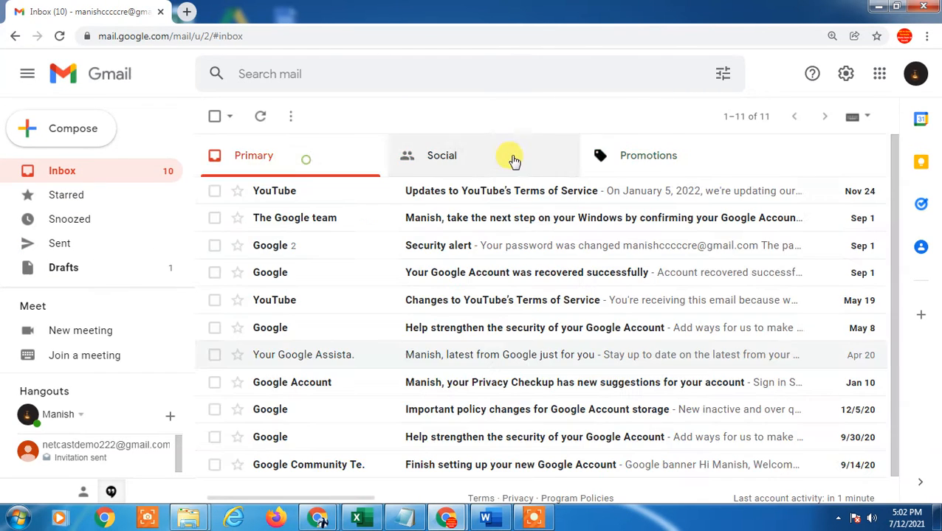
Preview the Comfortable and Compact display densities in the quick settings, and set the density back to Default
{"action": "left_click", "coordinate": [846, 74]}
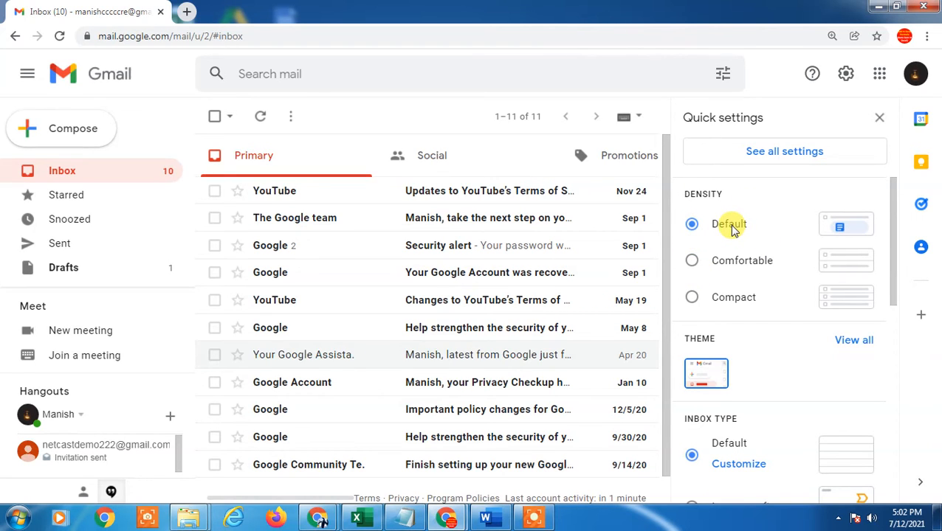
{"action": "scroll", "coordinate": [465, 279], "scroll_direction": "down", "scroll_amount": 1}
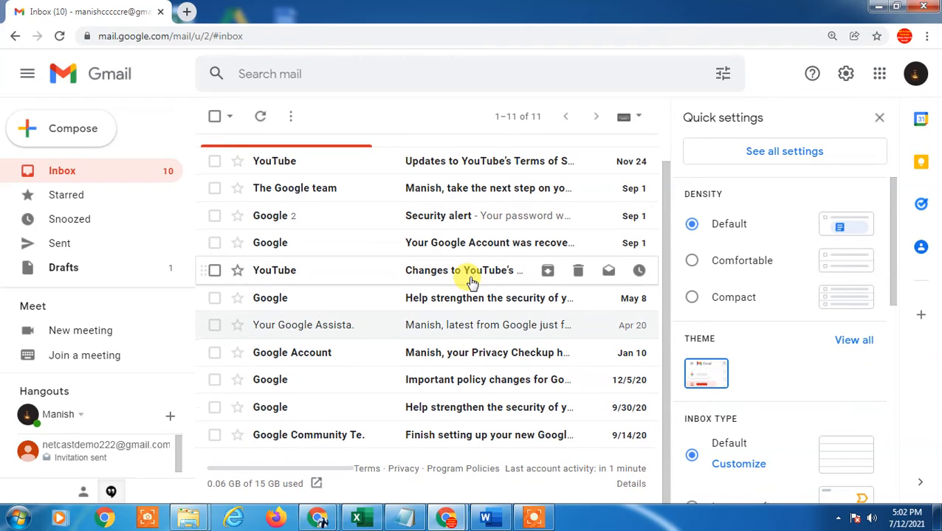
{"action": "scroll", "coordinate": [470, 283], "scroll_direction": "up", "scroll_amount": 1}
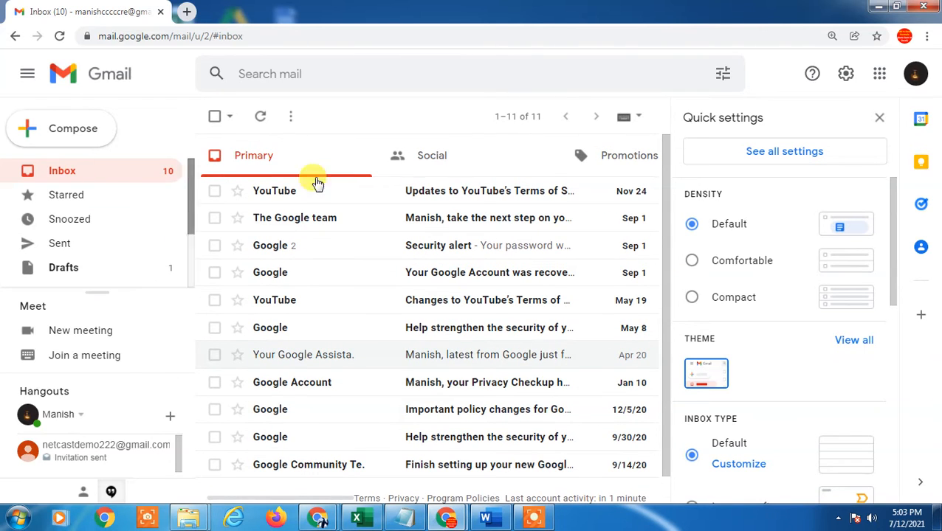
{"action": "scroll", "coordinate": [488, 322], "scroll_direction": "down", "scroll_amount": 1}
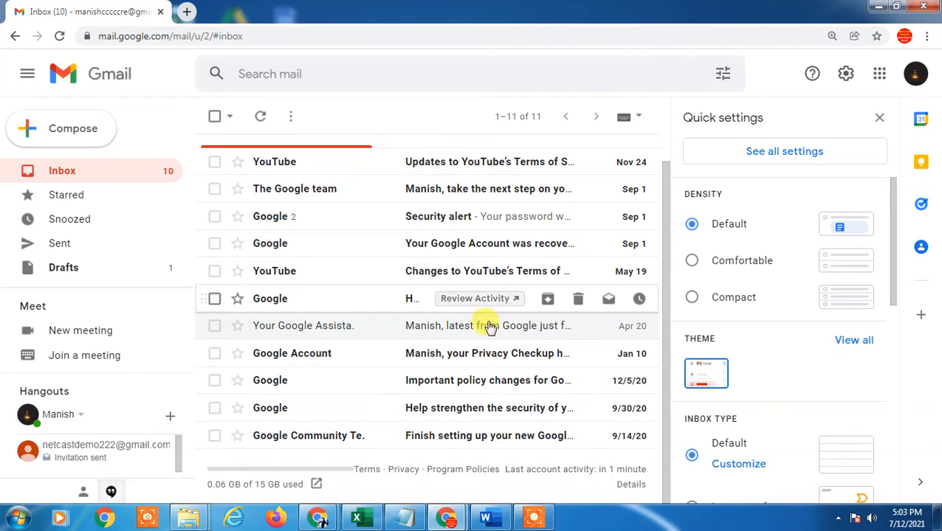
{"action": "scroll", "coordinate": [495, 343], "scroll_direction": "up", "scroll_amount": 1}
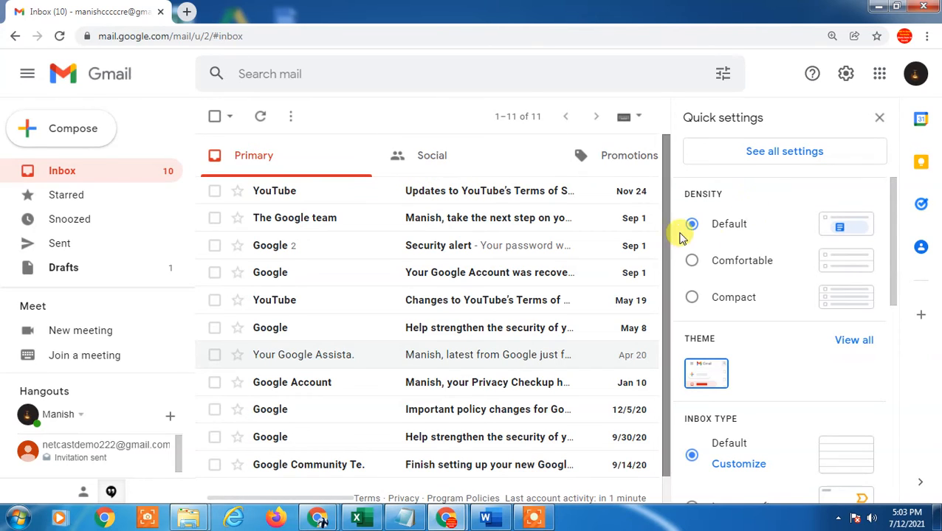
{"action": "left_click", "coordinate": [693, 262]}
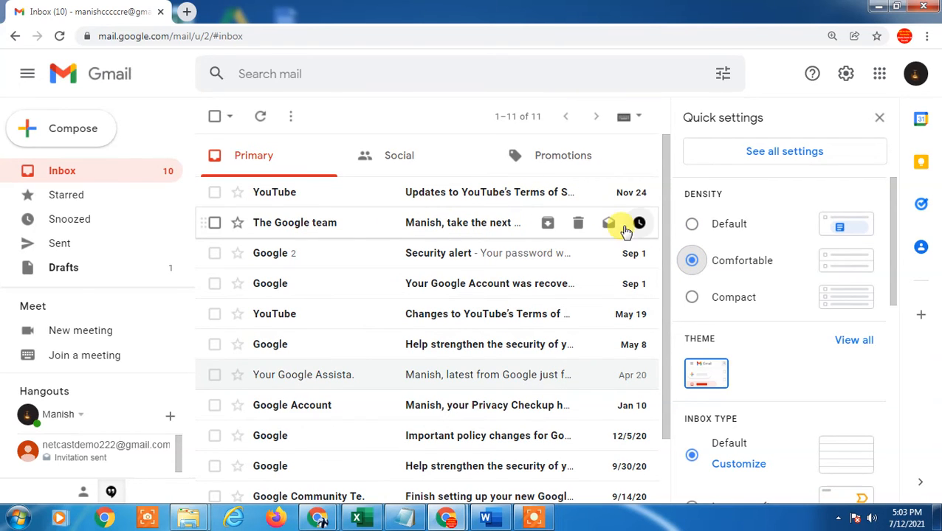
{"action": "left_click", "coordinate": [690, 298]}
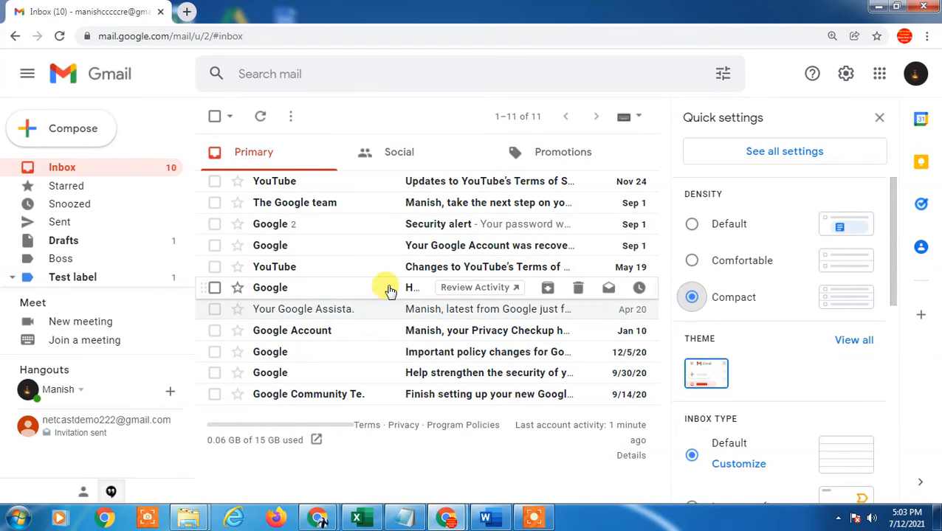
{"action": "left_click", "coordinate": [692, 225]}
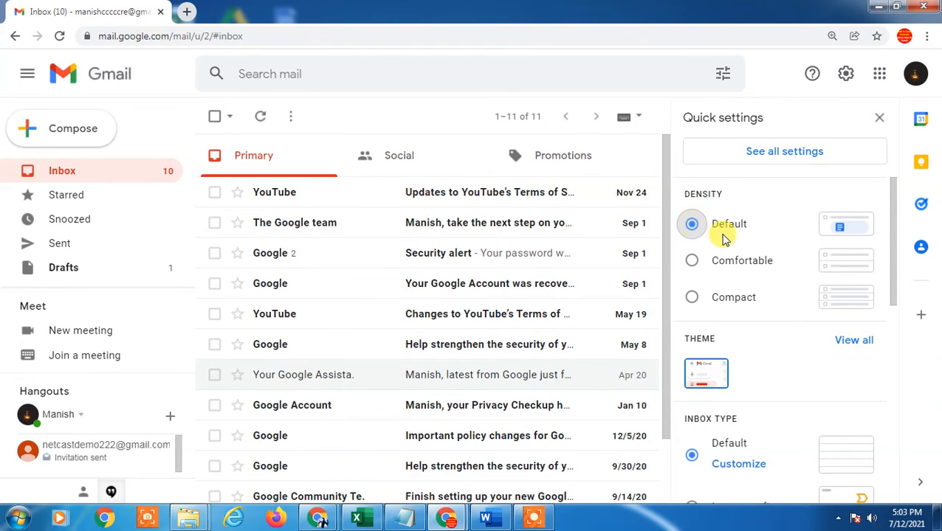
Browse all available themes and apply the orange canyon photo as the mailbox theme
{"action": "scroll", "coordinate": [786, 274], "scroll_direction": "down", "scroll_amount": 3}
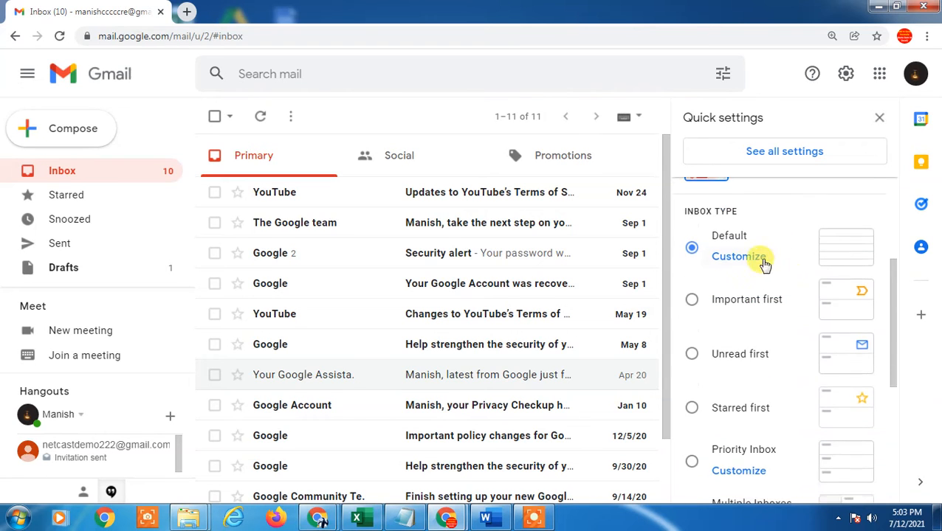
{"action": "scroll", "coordinate": [706, 265], "scroll_direction": "up", "scroll_amount": 3}
{"action": "left_click", "coordinate": [854, 343]}
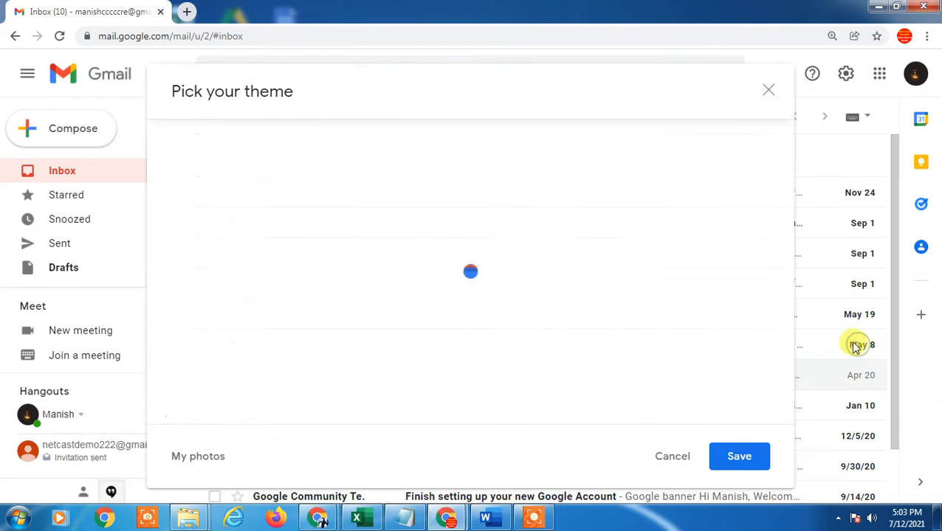
{"action": "left_click", "coordinate": [261, 168]}
{"action": "left_click", "coordinate": [384, 175]}
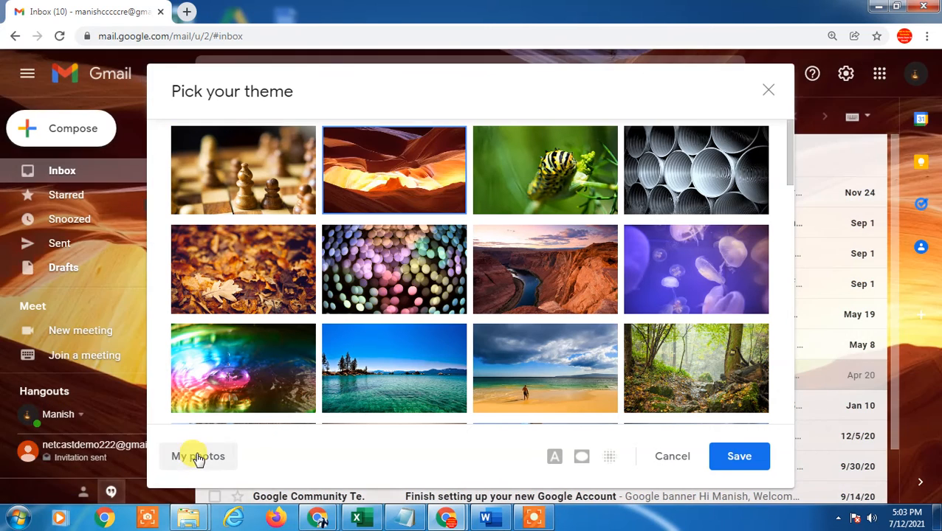
Check the Profile photos album for a background image, cancel the selection, and close the theme picker
{"action": "left_click", "coordinate": [194, 456]}
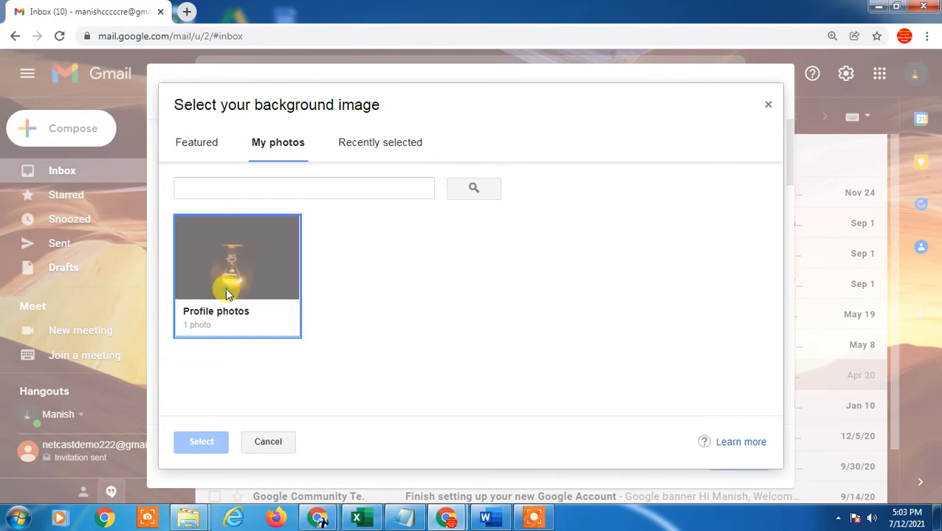
{"action": "left_click", "coordinate": [226, 291]}
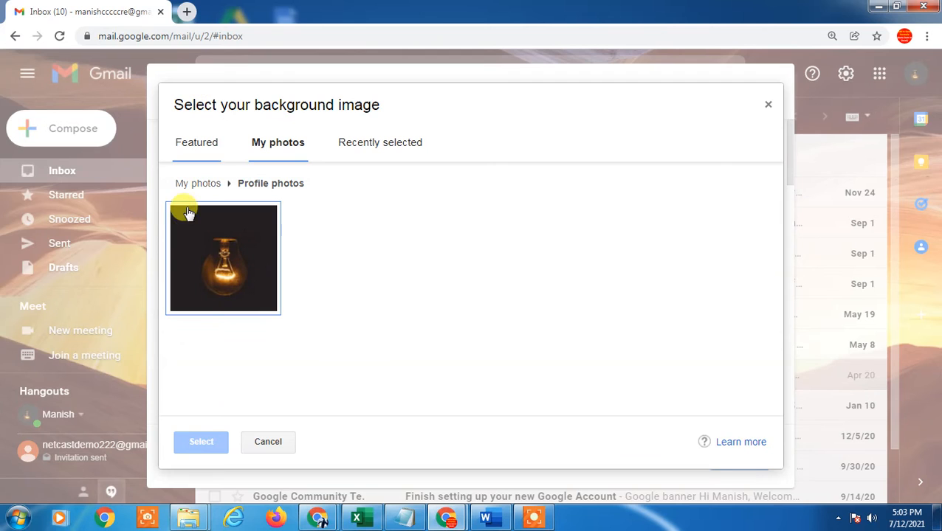
{"action": "left_click", "coordinate": [270, 443]}
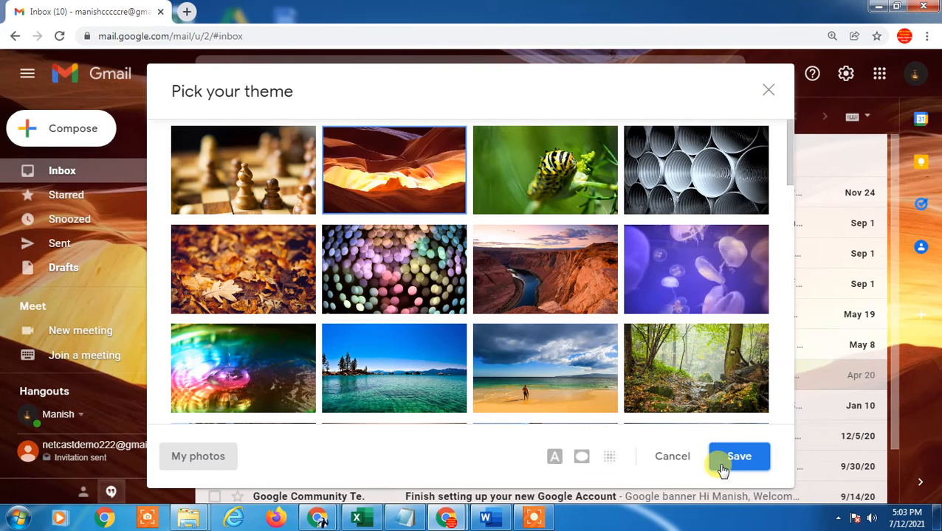
{"action": "left_click", "coordinate": [768, 88]}
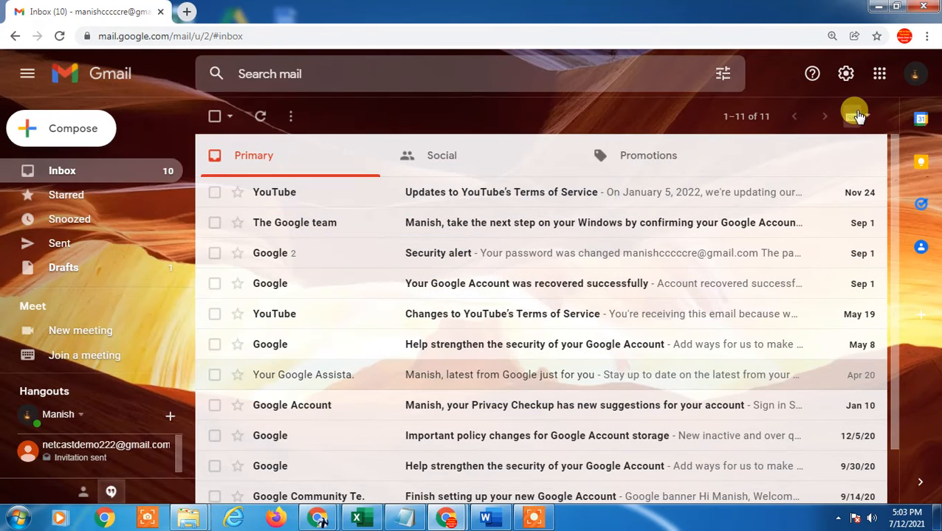
Restore the default light theme from the quick settings
{"action": "left_click", "coordinate": [844, 73]}
{"action": "scroll", "coordinate": [804, 336], "scroll_direction": "down", "scroll_amount": 1}
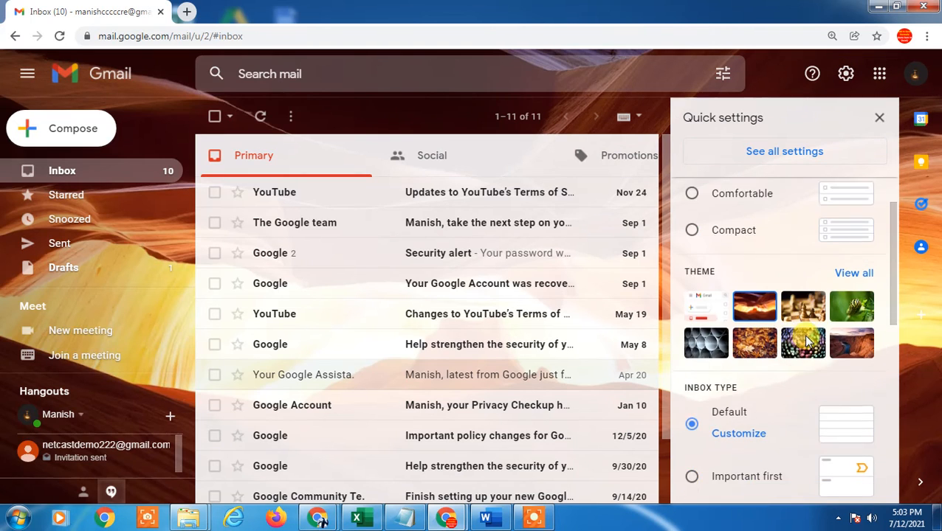
{"action": "left_click", "coordinate": [690, 310]}
Customize the Default inbox type's categories: disable Promotions and Social, and enable Updates and Forums
{"action": "scroll", "coordinate": [682, 308], "scroll_direction": "down", "scroll_amount": 1}
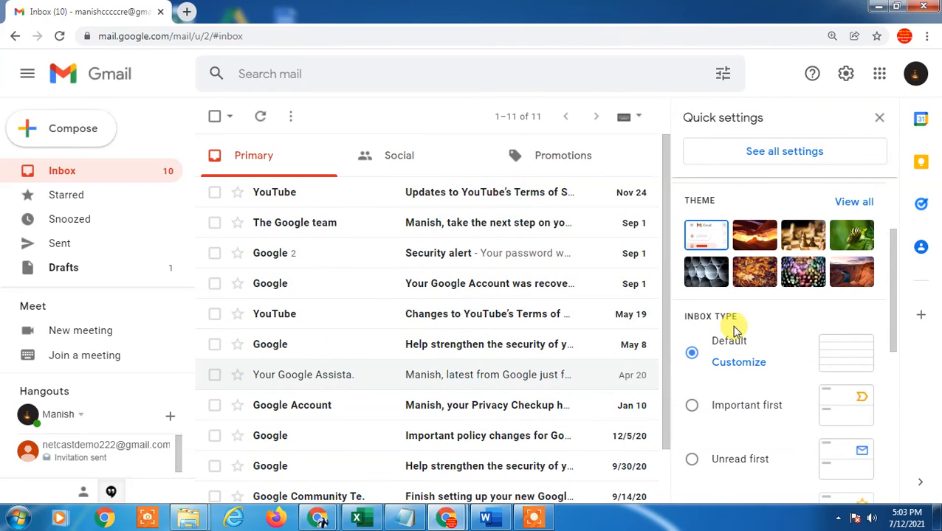
{"action": "scroll", "coordinate": [799, 330], "scroll_direction": "down", "scroll_amount": 1}
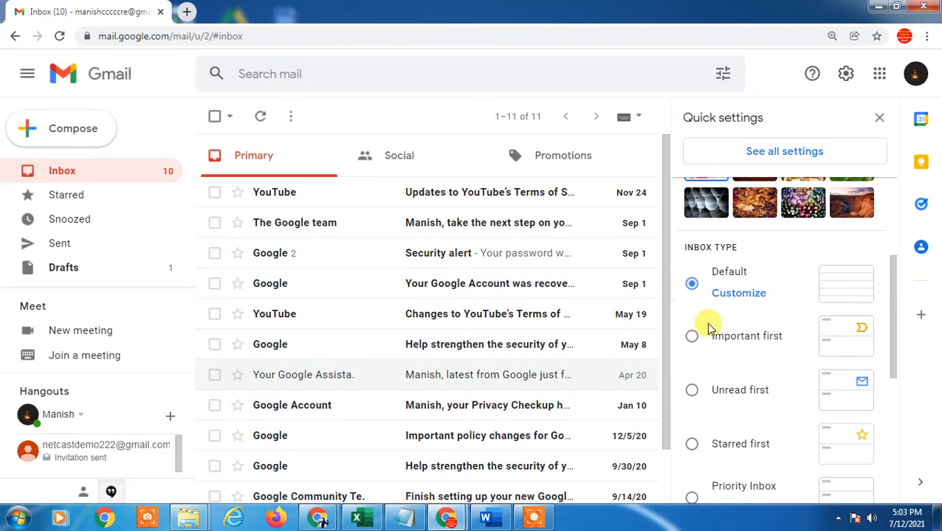
{"action": "left_click", "coordinate": [737, 297]}
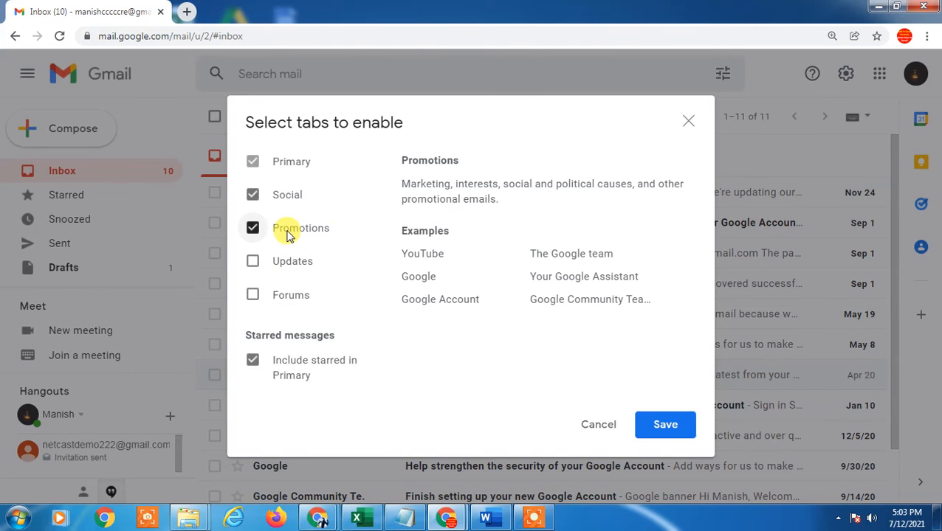
{"action": "left_click", "coordinate": [252, 229]}
{"action": "left_click", "coordinate": [253, 195]}
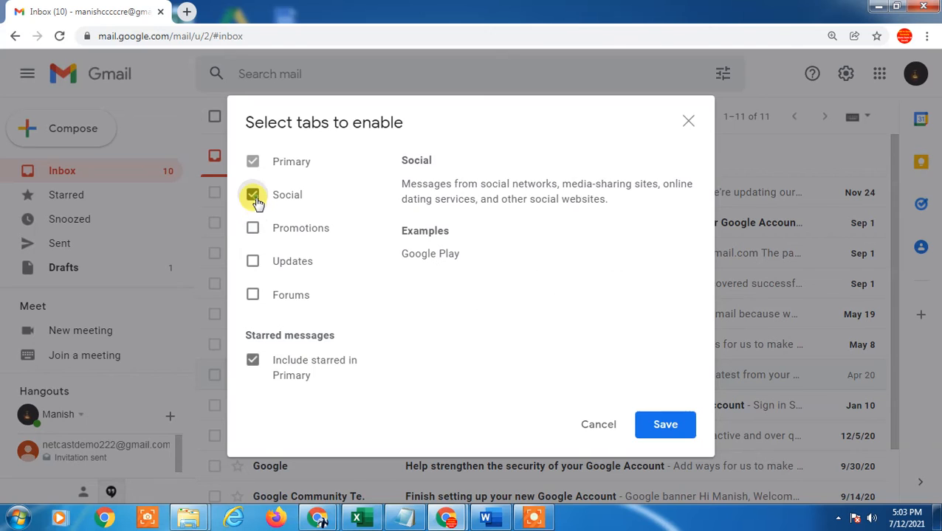
{"action": "left_click", "coordinate": [251, 262]}
{"action": "left_click", "coordinate": [252, 295]}
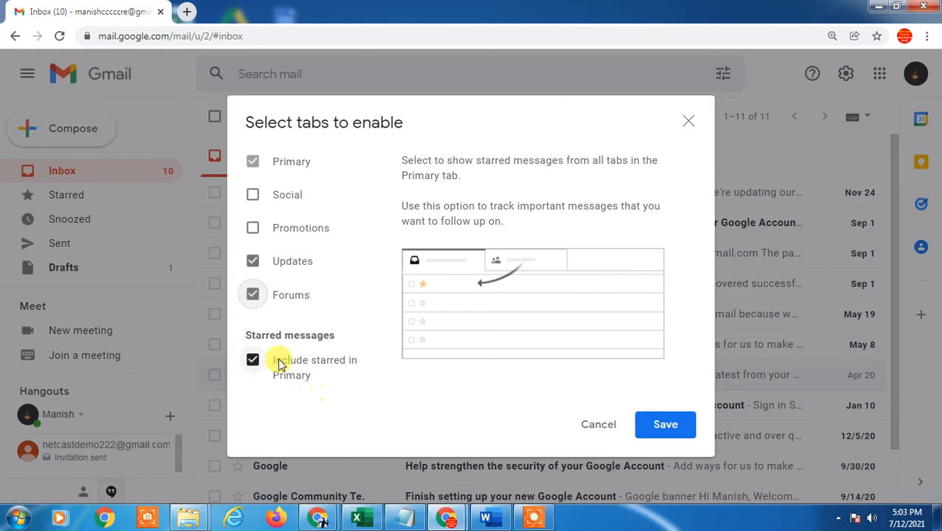
Disable the Forums and Updates categories, re-enable Promotions and Social, and save the category selection
{"action": "left_click", "coordinate": [253, 295]}
{"action": "left_click", "coordinate": [252, 262]}
{"action": "left_click", "coordinate": [252, 228]}
{"action": "left_click", "coordinate": [252, 195]}
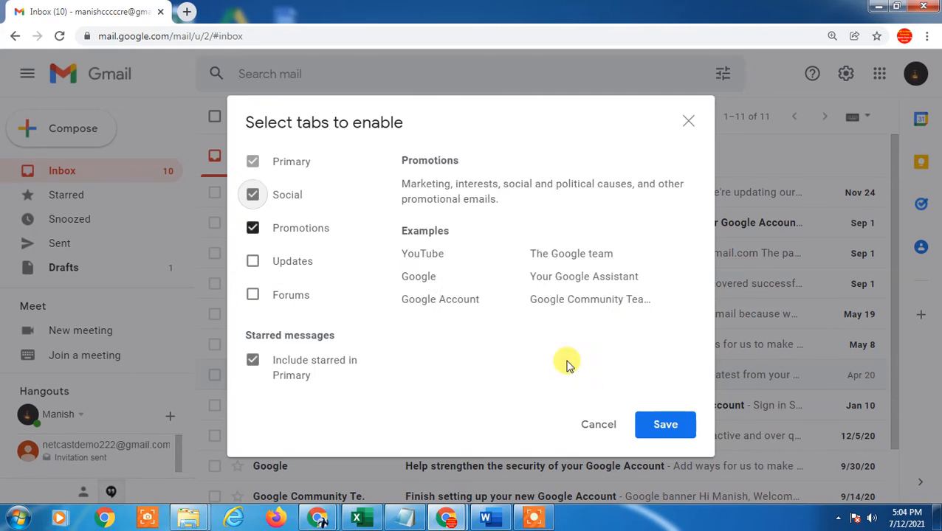
{"action": "left_click", "coordinate": [664, 425]}
Try the Unread first inbox type in the quick settings, and set the inbox type to Important first
{"action": "left_click", "coordinate": [846, 76]}
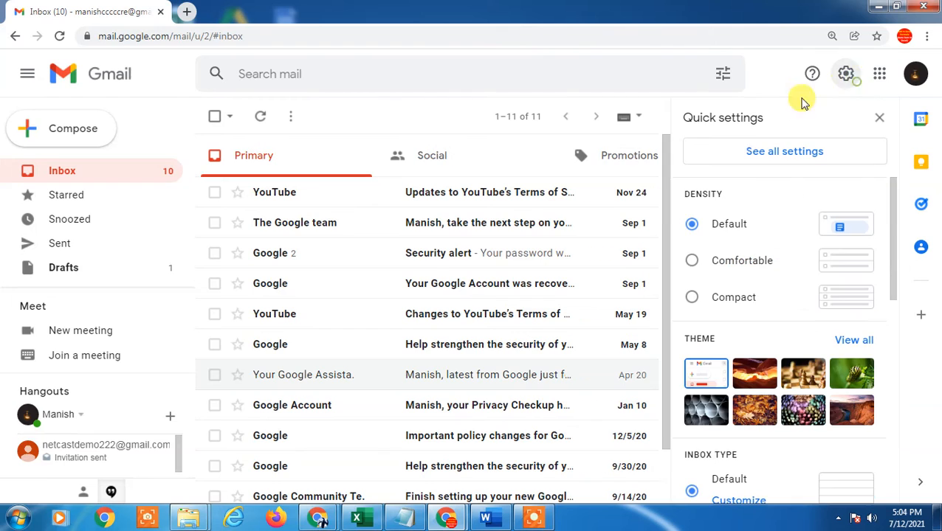
{"action": "scroll", "coordinate": [774, 346], "scroll_direction": "down", "scroll_amount": 6}
{"action": "scroll", "coordinate": [700, 332], "scroll_direction": "up", "scroll_amount": 1}
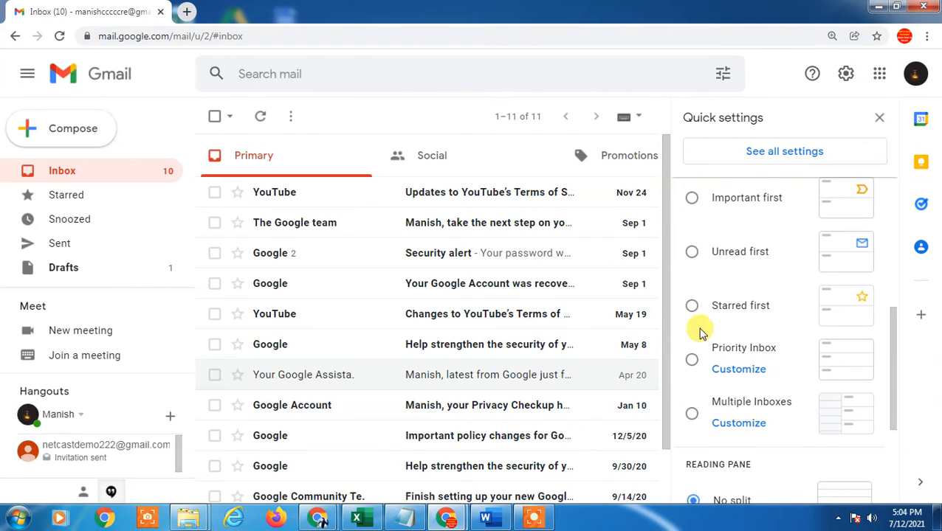
{"action": "left_click", "coordinate": [688, 253]}
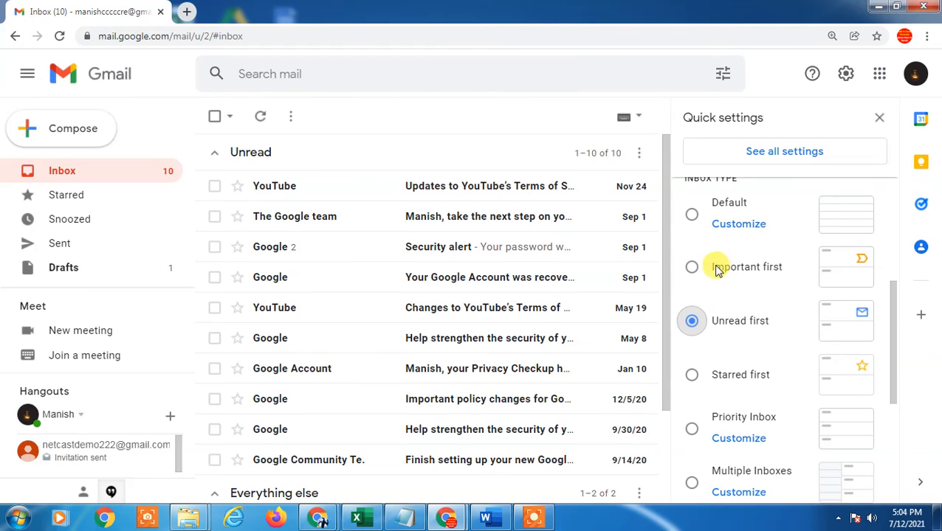
{"action": "left_click", "coordinate": [692, 267]}
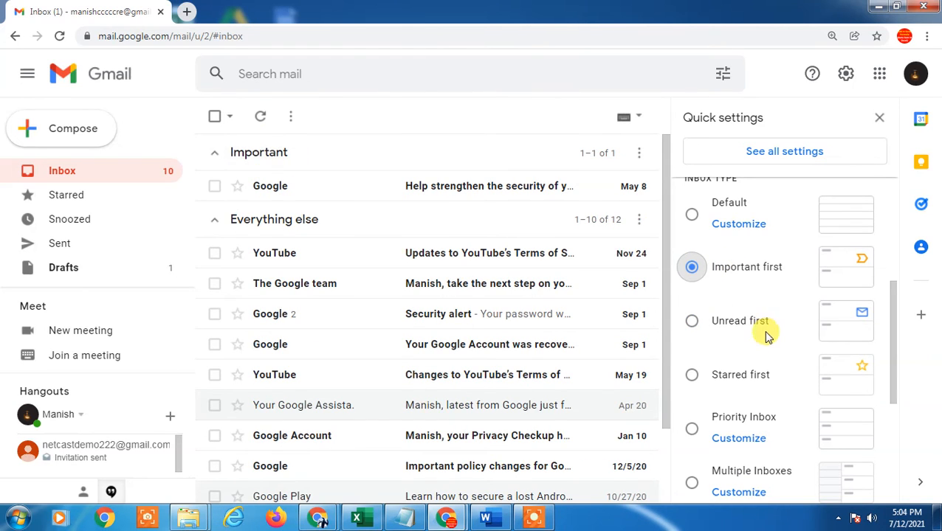
{"action": "scroll", "coordinate": [767, 332], "scroll_direction": "down", "scroll_amount": 4}
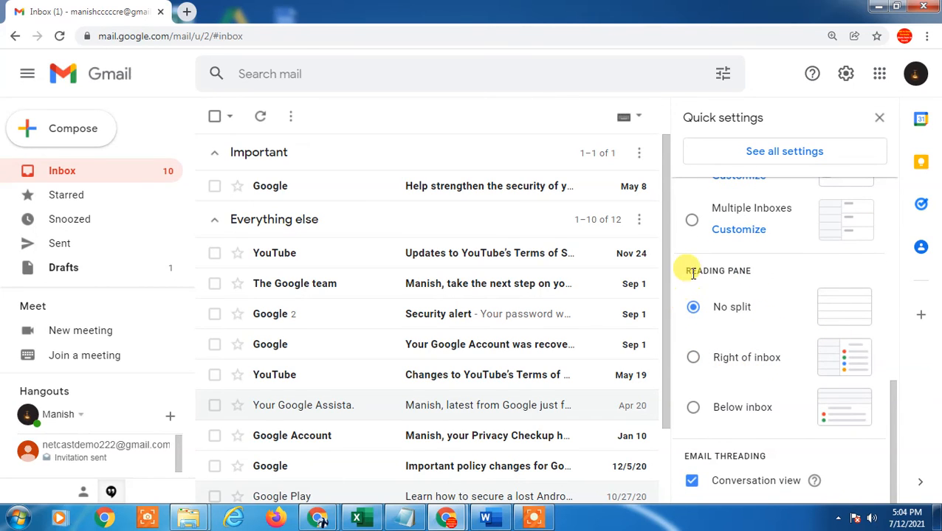
View the "Updates to YouTube's Terms of Service" email in the No split layout and return to the inbox
{"action": "left_click", "coordinate": [355, 253]}
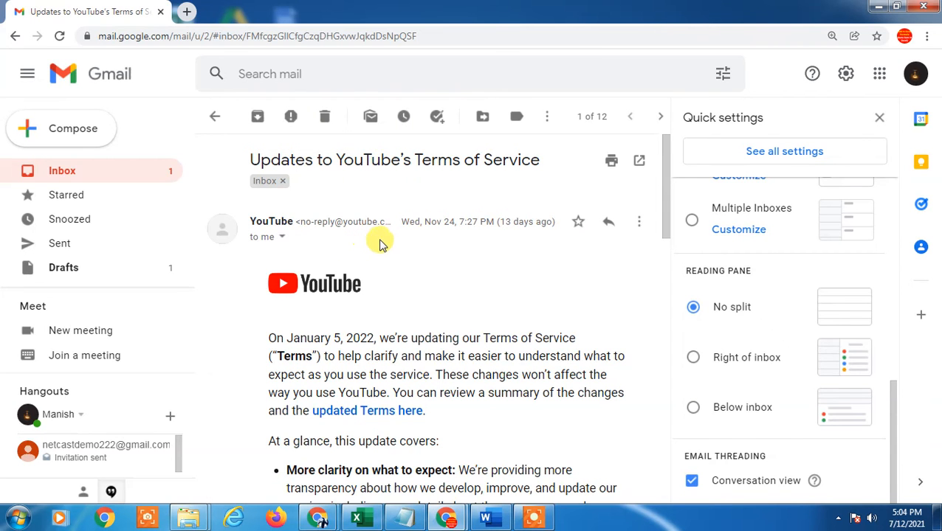
{"action": "scroll", "coordinate": [380, 239], "scroll_direction": "down", "scroll_amount": 3}
{"action": "scroll", "coordinate": [380, 238], "scroll_direction": "up", "scroll_amount": 3}
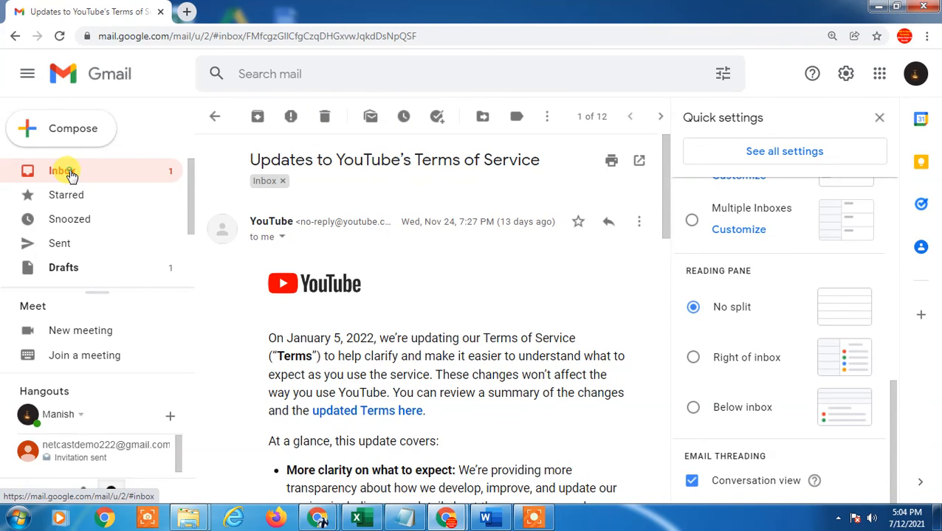
{"action": "left_click", "coordinate": [67, 171]}
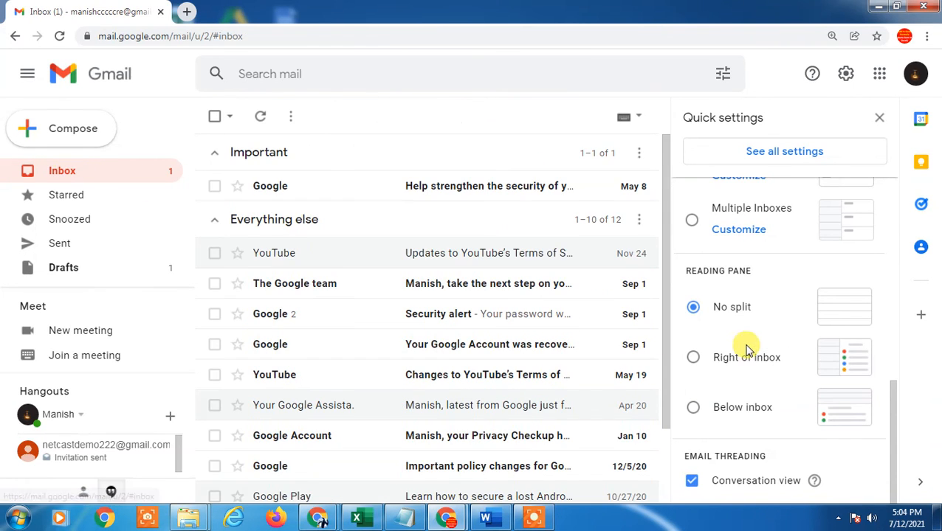
Try the Right of inbox reading pane and open the "Updates to YouTube's Terms of Service" email in it
{"action": "left_click", "coordinate": [693, 359]}
{"action": "left_click", "coordinate": [614, 313]}
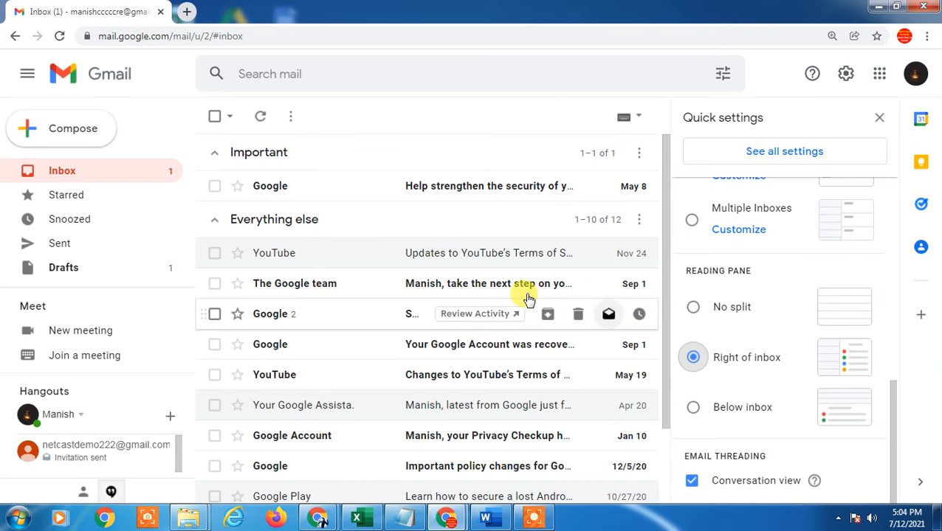
{"action": "left_click", "coordinate": [525, 116]}
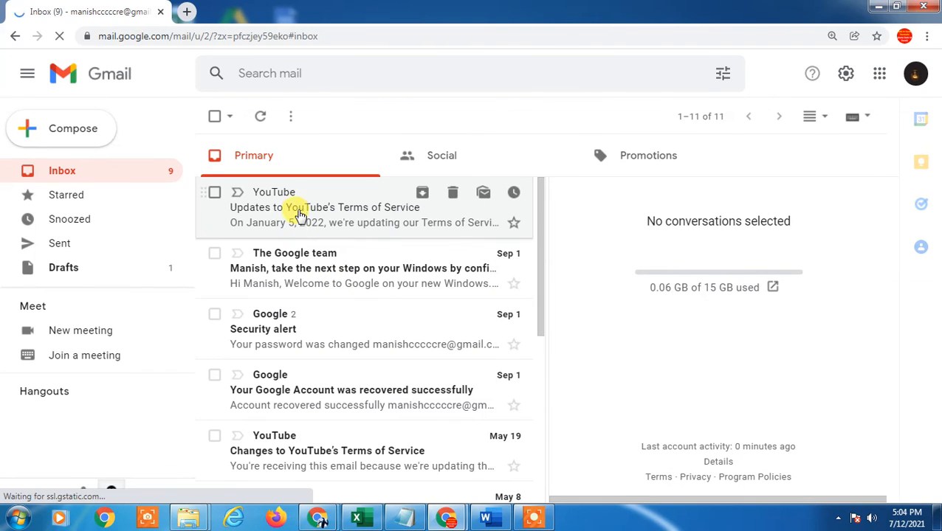
{"action": "left_click", "coordinate": [299, 210]}
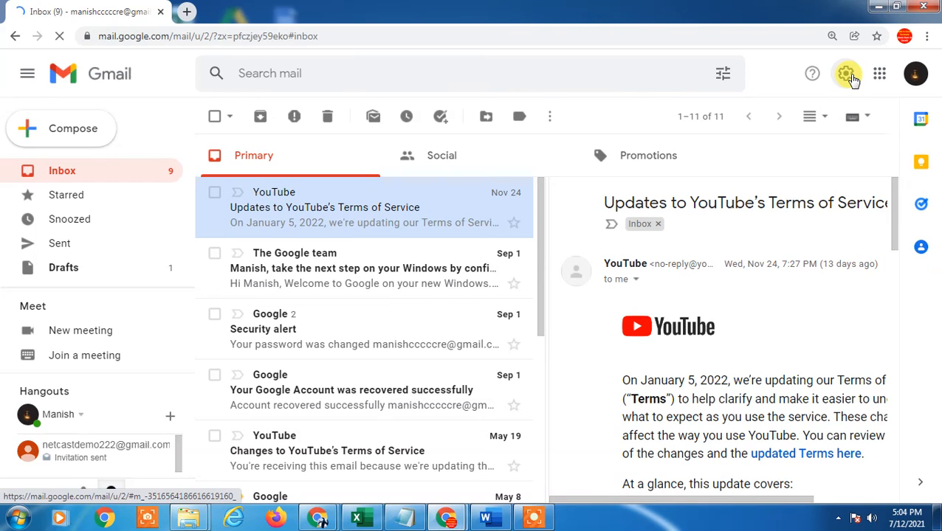
Set the reading pane back to No split in the quick settings, and show the Windows desktop
{"action": "left_click", "coordinate": [847, 74]}
{"action": "scroll", "coordinate": [782, 321], "scroll_direction": "down", "scroll_amount": 4}
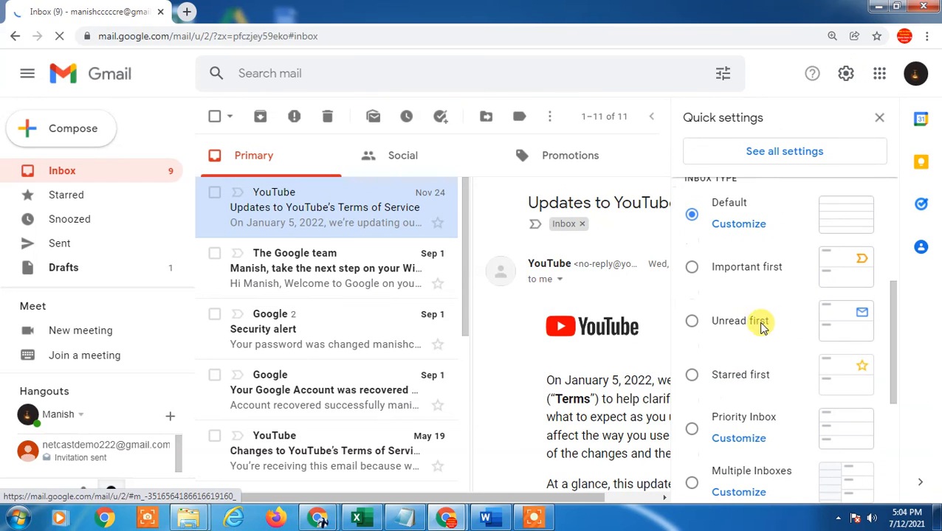
{"action": "scroll", "coordinate": [731, 313], "scroll_direction": "up", "scroll_amount": 2}
{"action": "scroll", "coordinate": [820, 347], "scroll_direction": "down", "scroll_amount": 5}
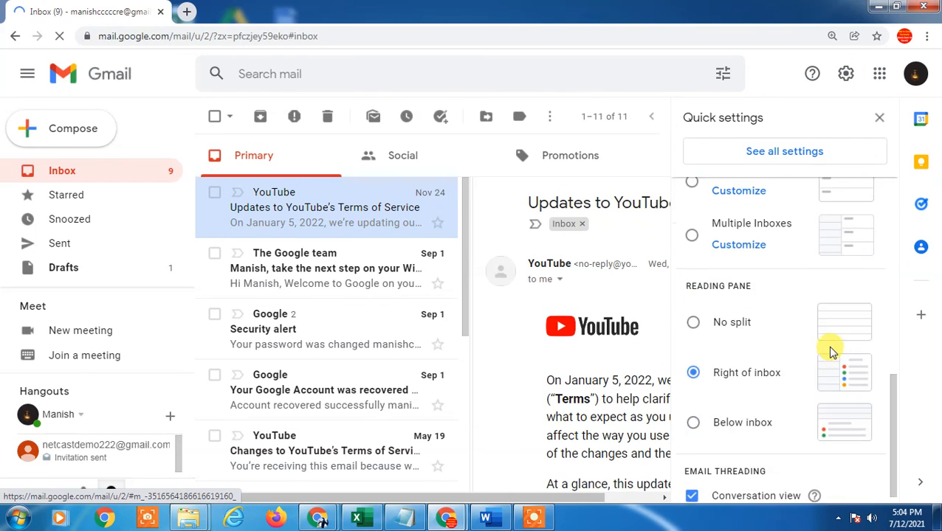
{"action": "left_click", "coordinate": [693, 309]}
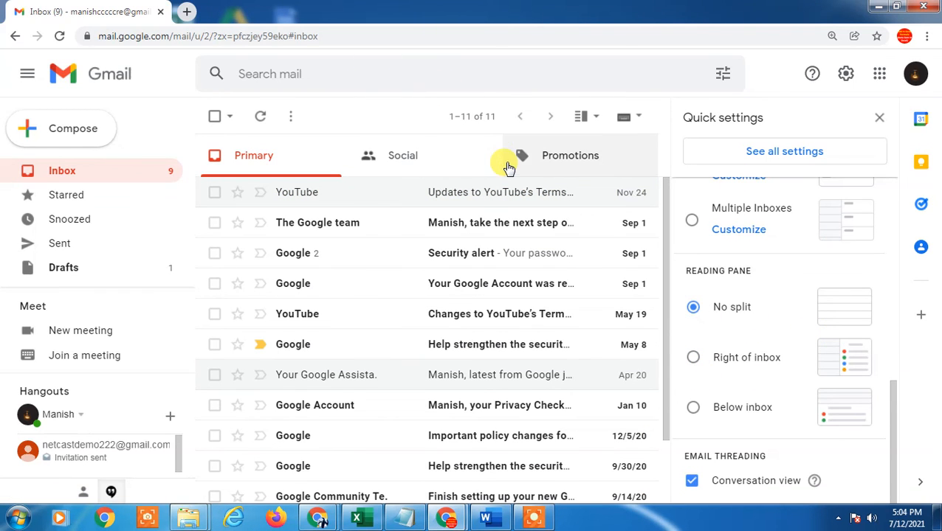
{"action": "key", "text": "super+d"}
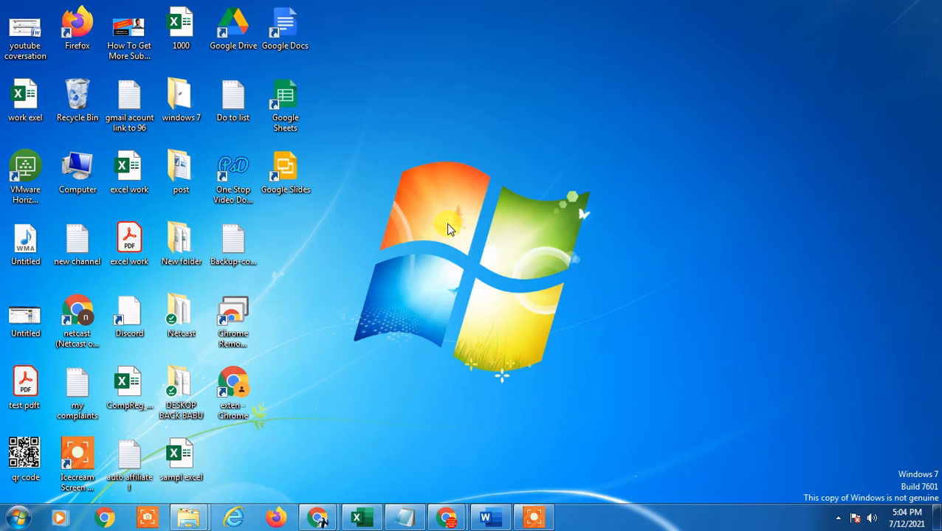